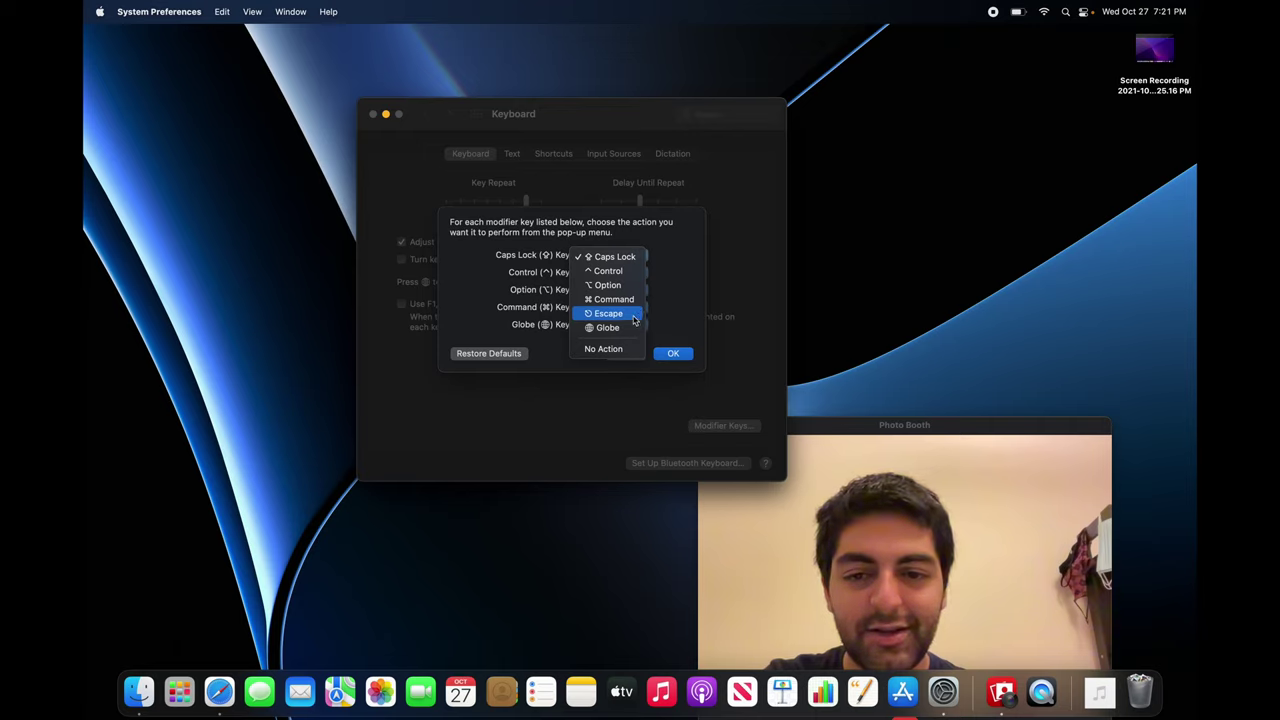
- Remap the Caps Lock modifier key to perform Escape and accept the modifier key settings
left_click(633, 316)
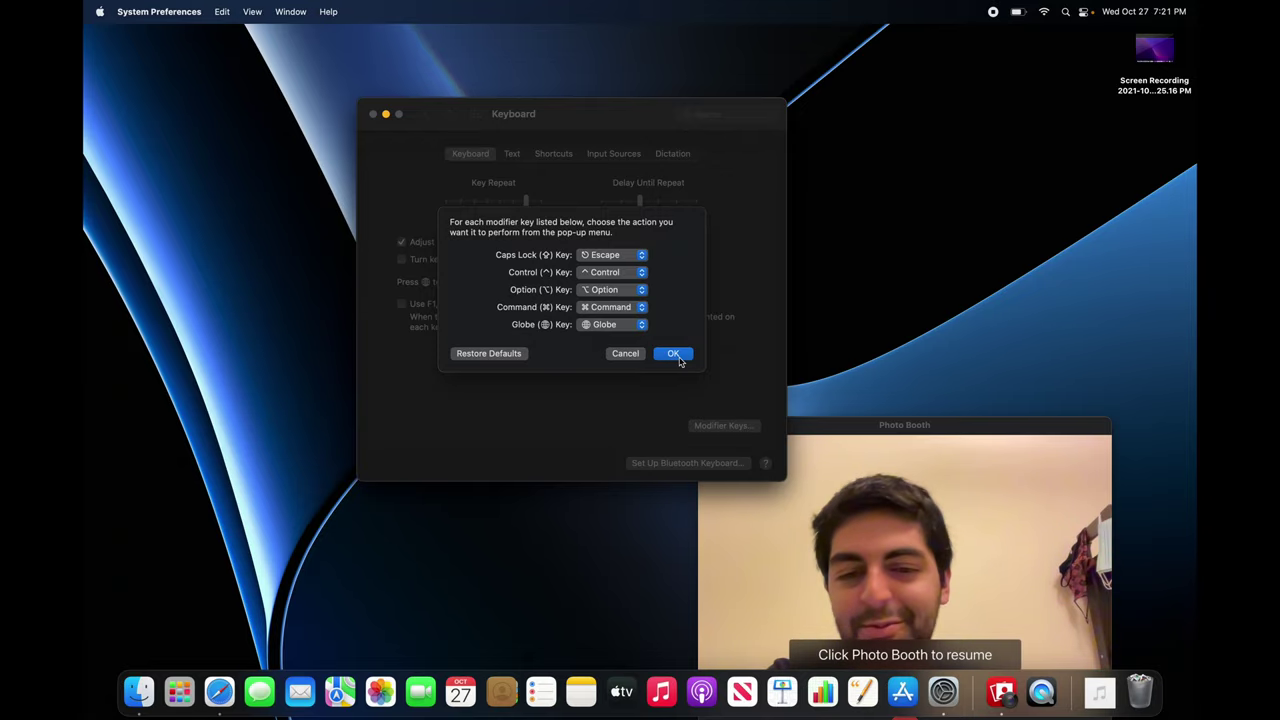
left_click(674, 353)
- Enable Tap to click in the Trackpad preferences and bring up the Scroll & Zoom settings
left_click(425, 114)
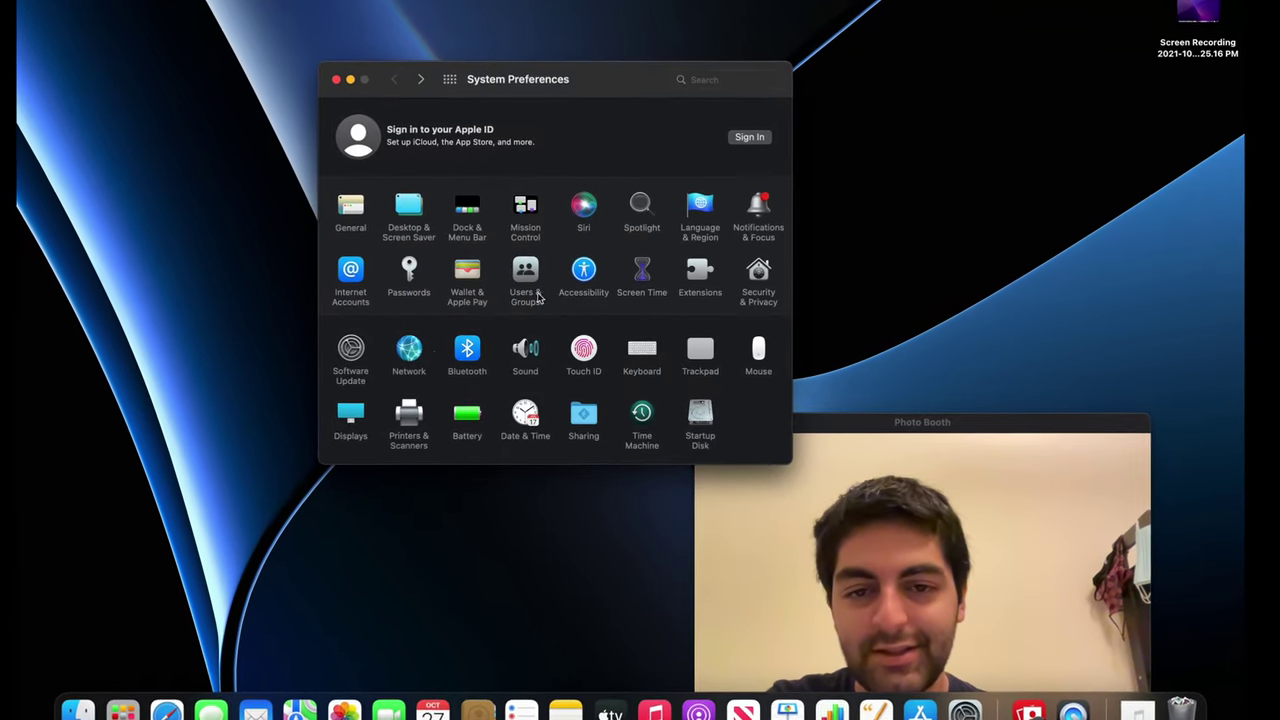
left_click(700, 352)
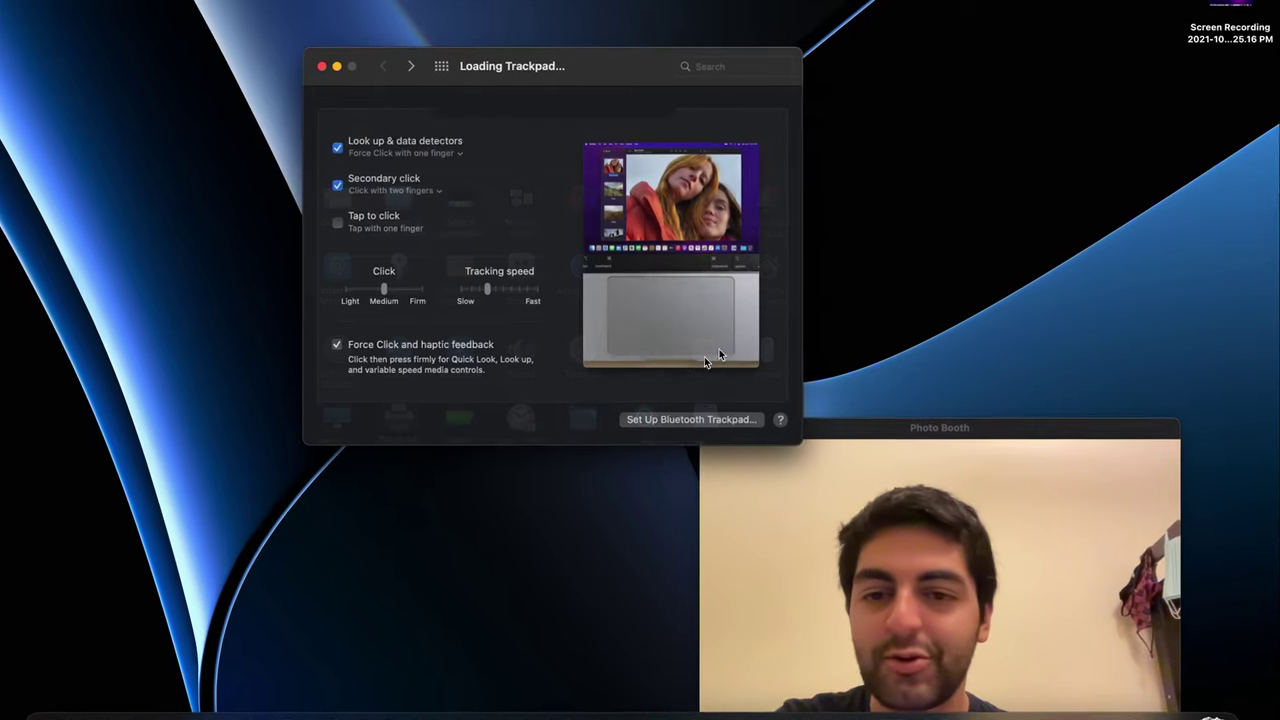
left_click(312, 215)
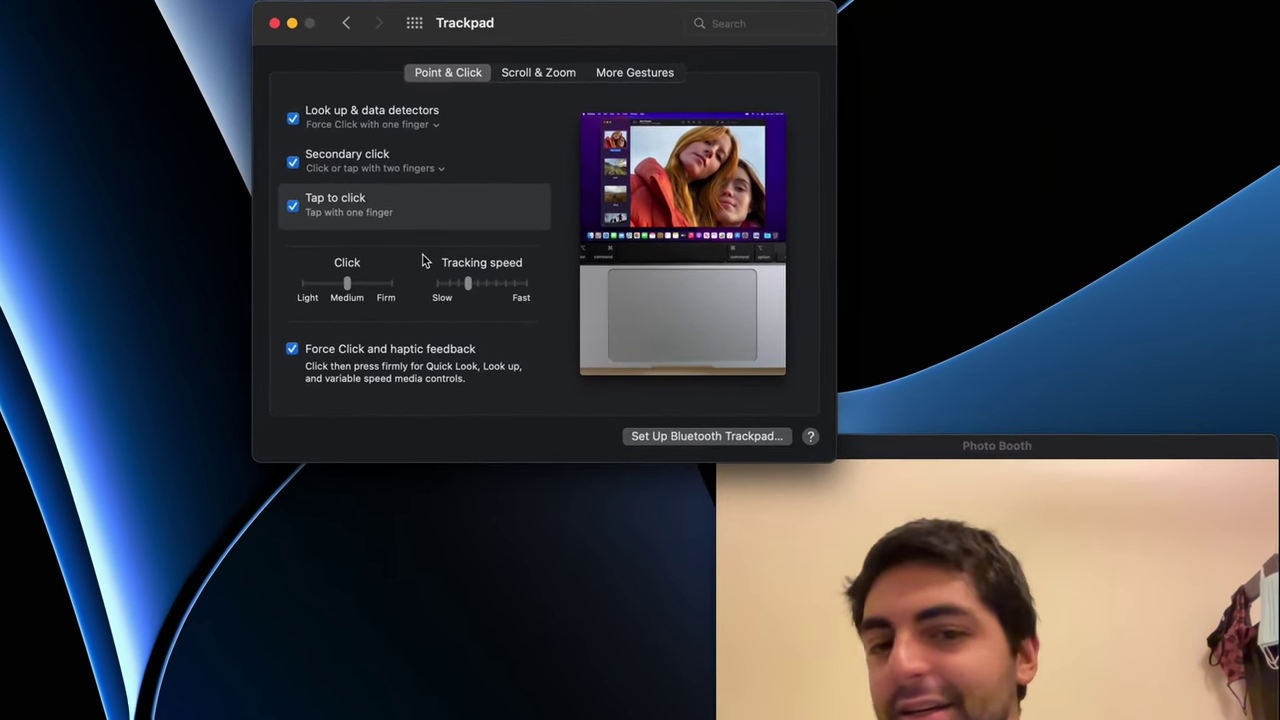
left_click(533, 67)
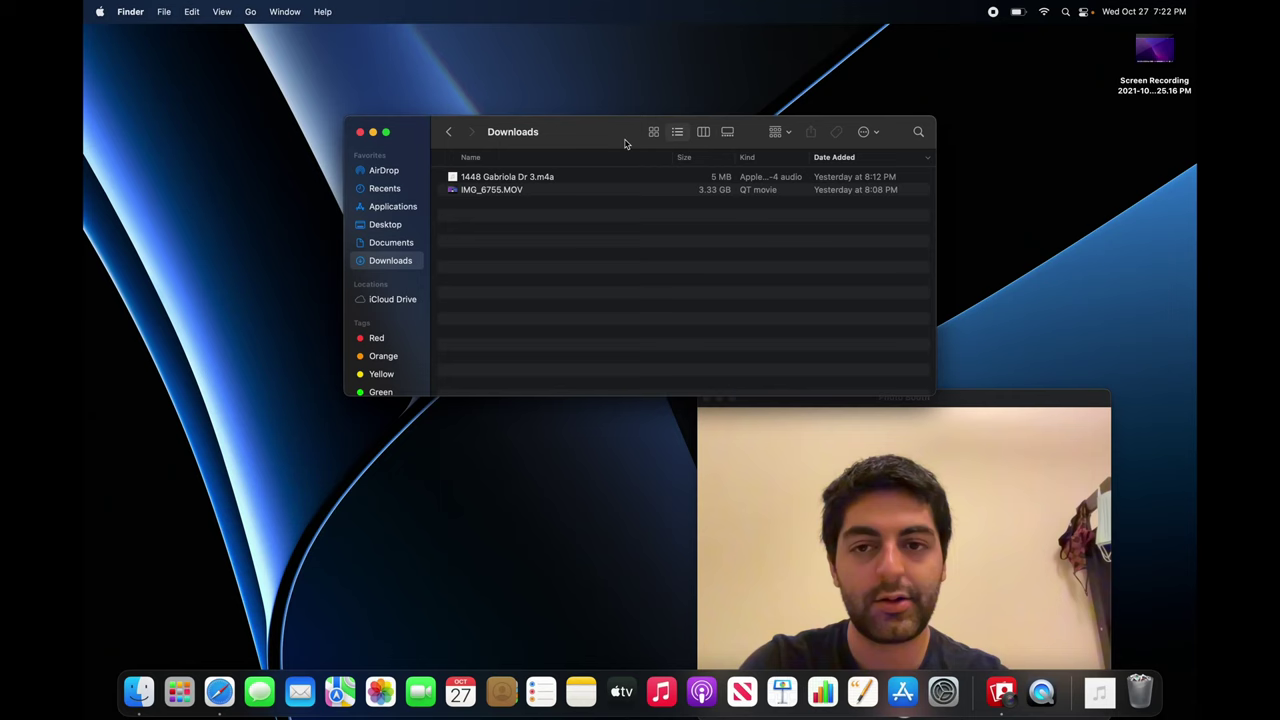
- Move the Downloads window up toward the desktop's upper-left area and enlarge it slightly
left_click_drag(626, 143, 484, 122)
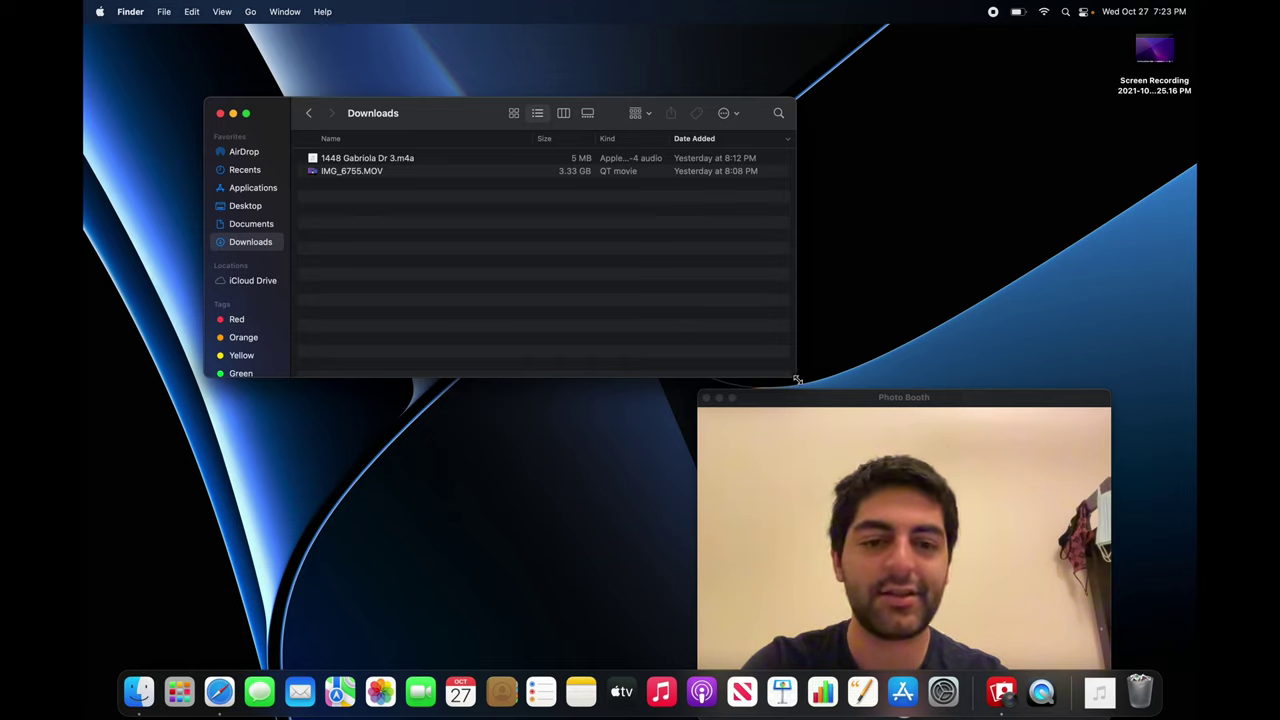
left_click_drag(797, 380, 830, 373)
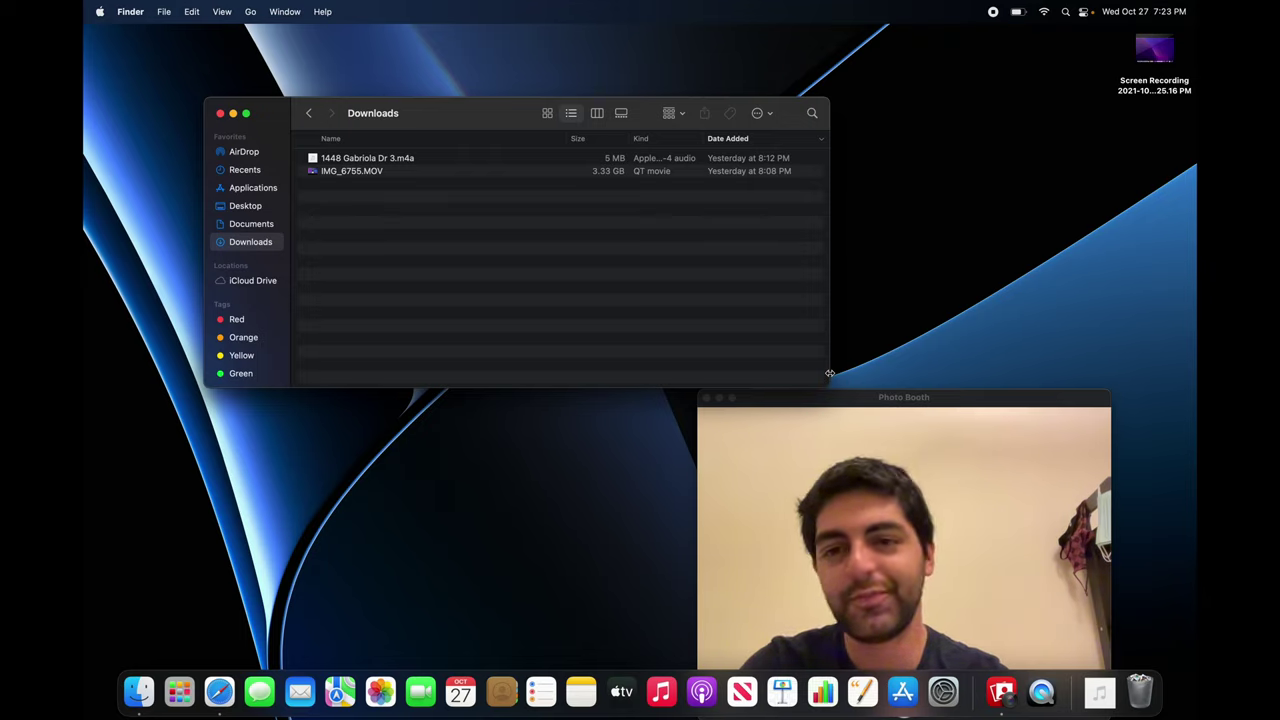
- Delete the Orange tag from the Finder sidebar and confirm the deletion
right_click(243, 336)
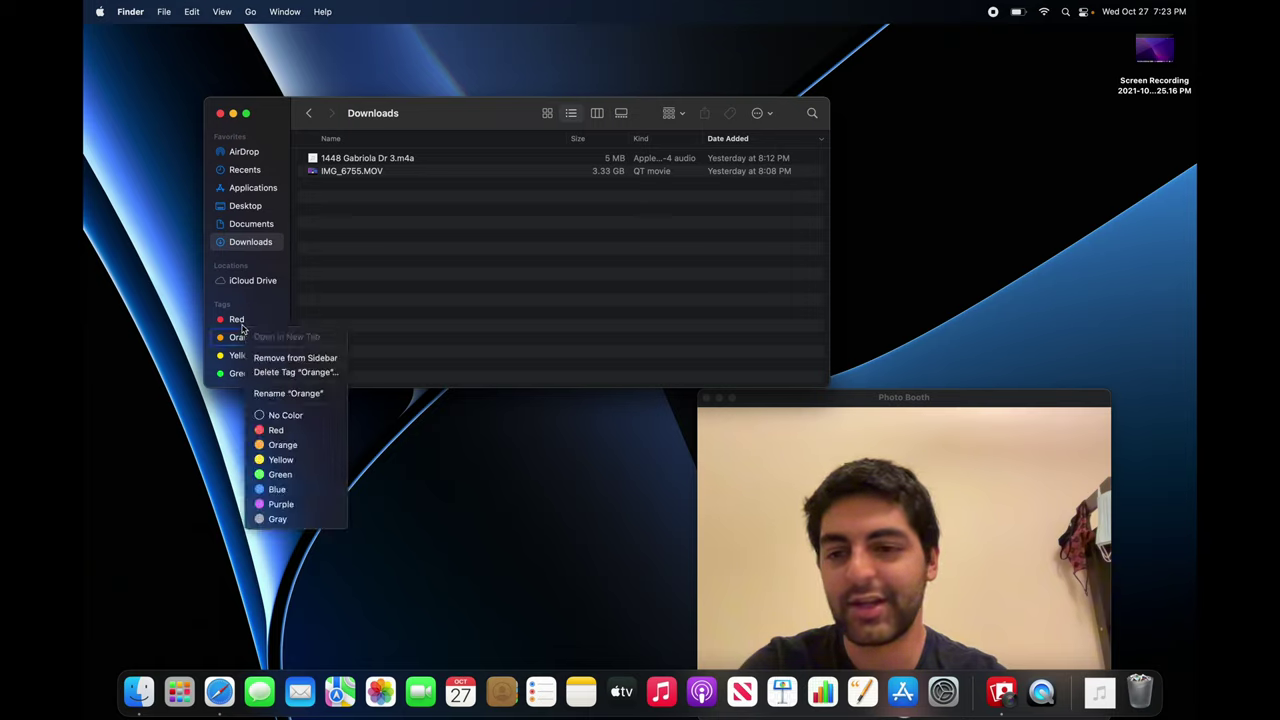
key("Down")
key("Down")
key("Return")
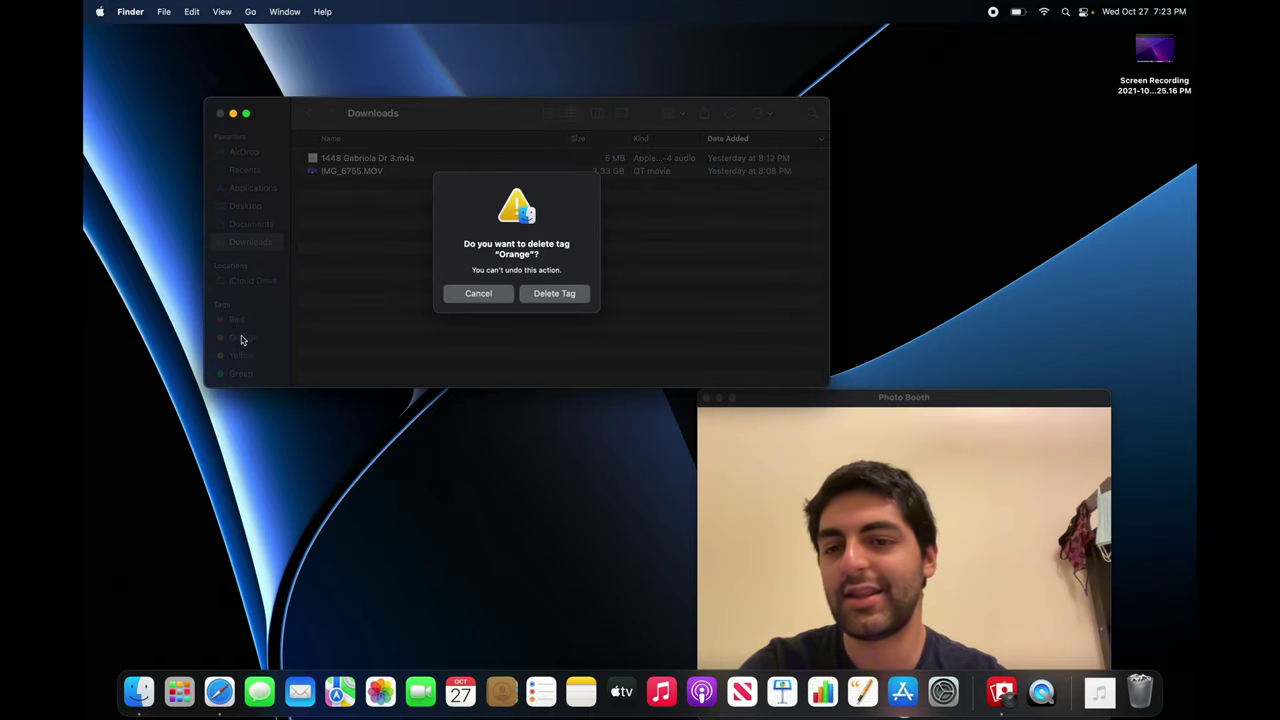
left_click(578, 298)
- Delete the Yellow and Green tags from the Finder sidebar, confirming each deletion
left_click(236, 338)
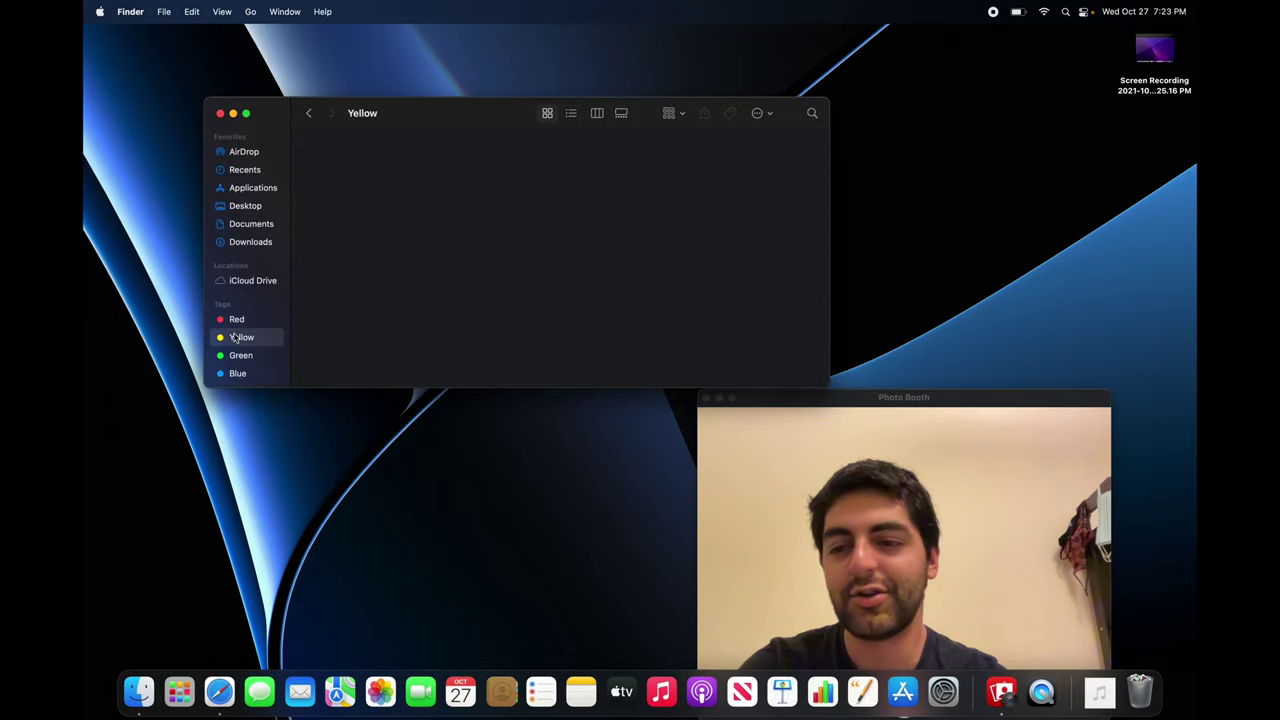
right_click(236, 338)
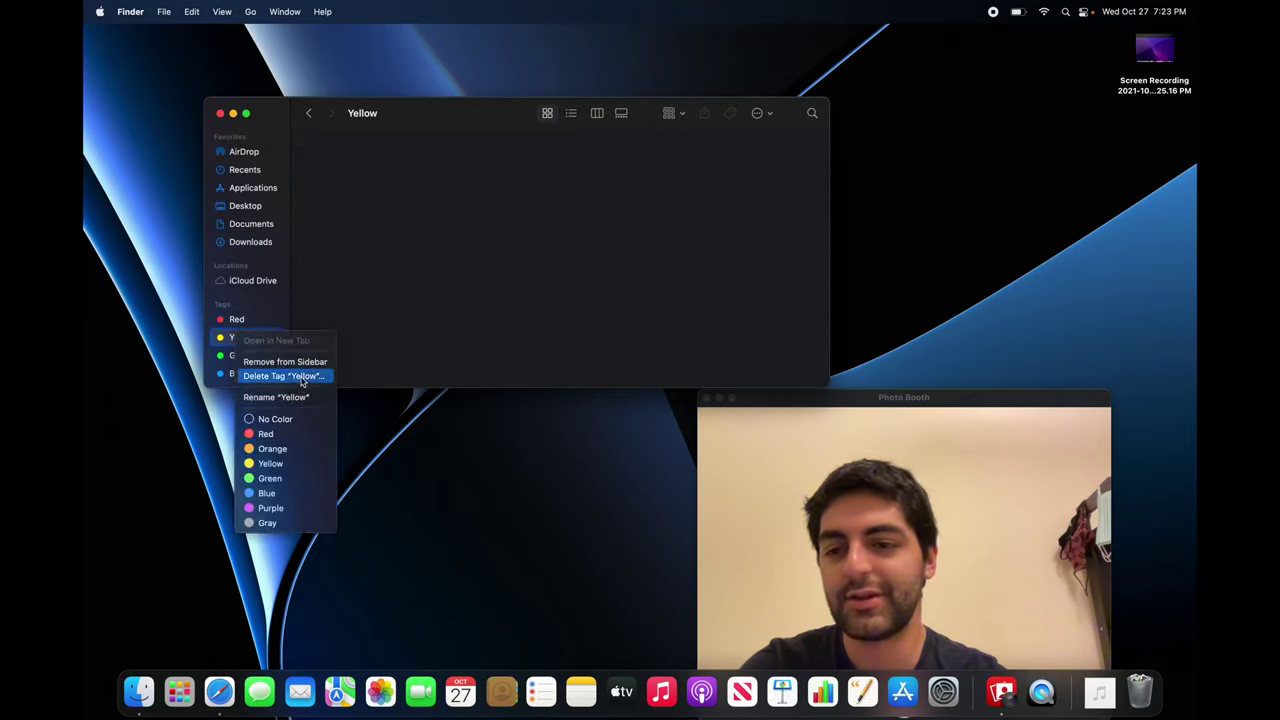
left_click(270, 374)
left_click(554, 293)
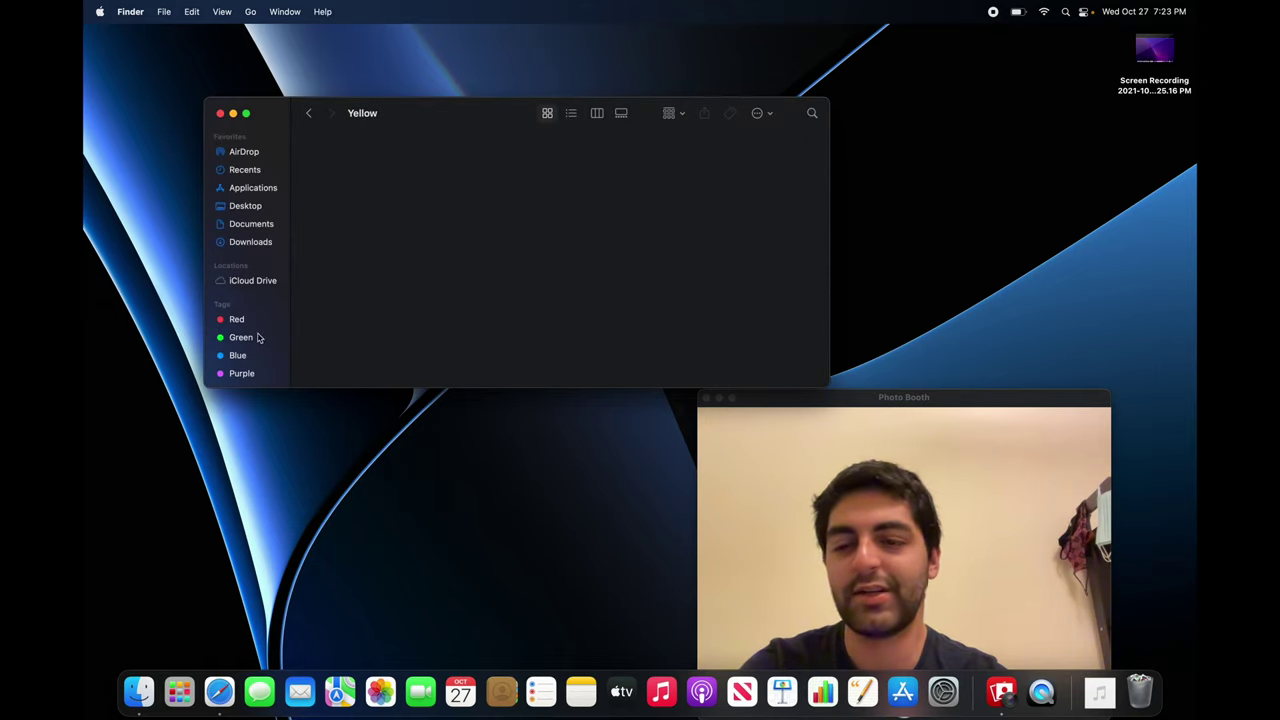
left_click(258, 337)
right_click(258, 337)
left_click(275, 374)
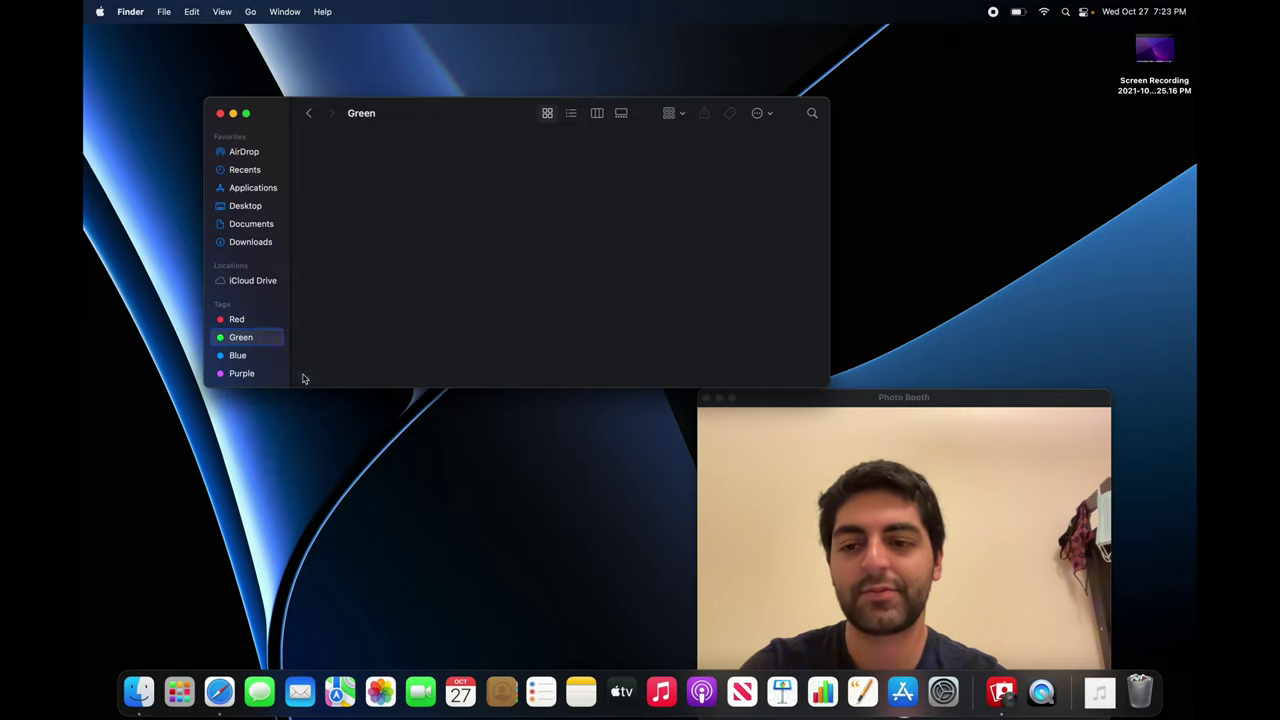
left_click(547, 293)
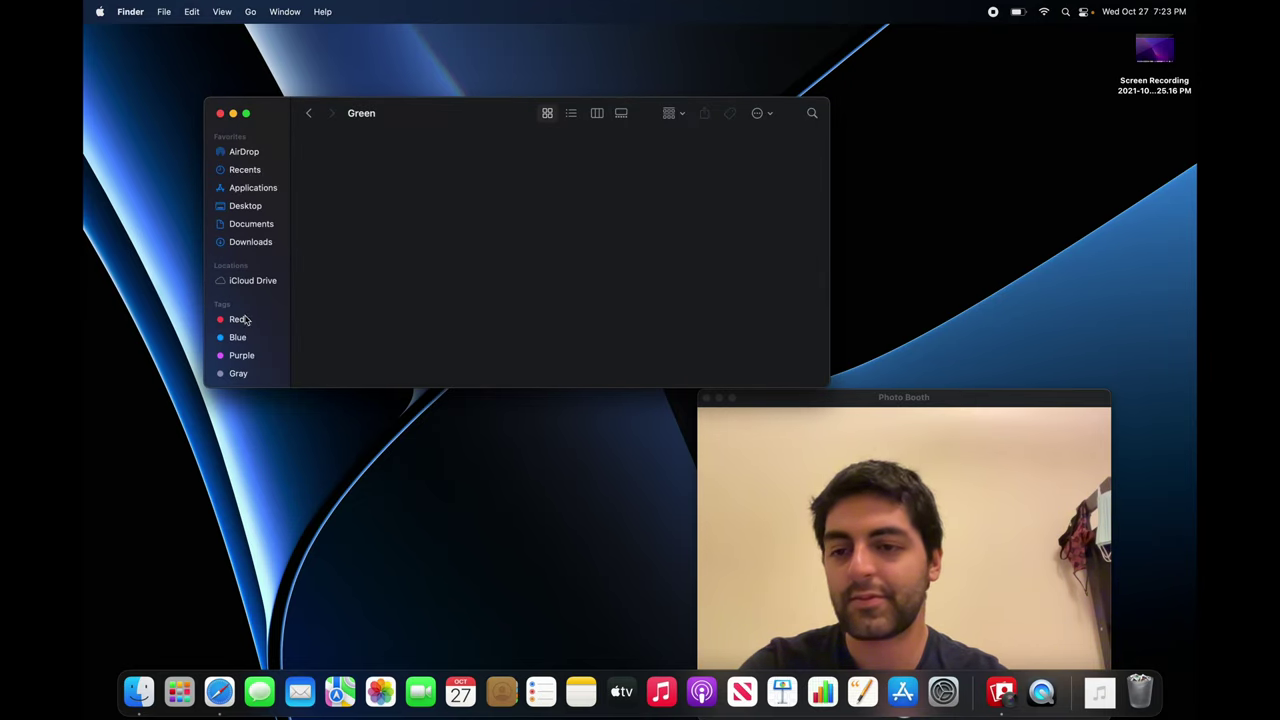
- Delete the Red tag and the rest of the remaining tags from the Finder sidebar
right_click(240, 319)
left_click(294, 357)
left_click(551, 293)
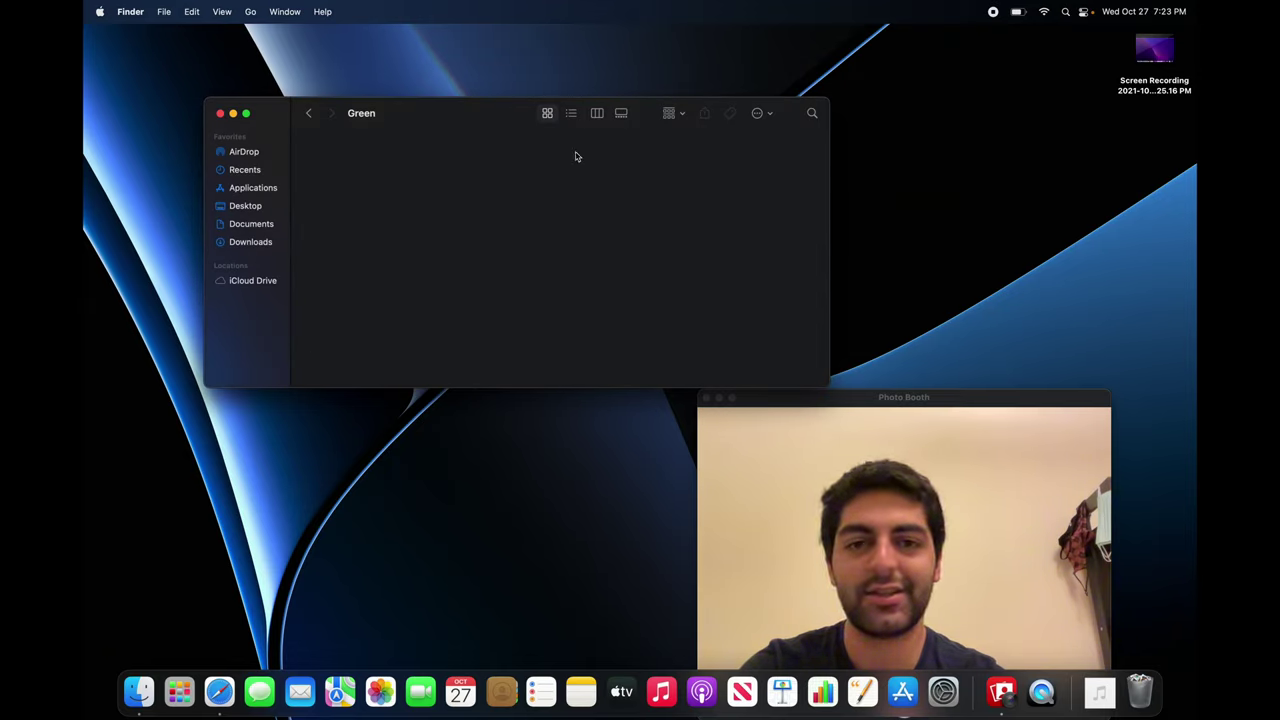
- Make the Finder window taller and customize its toolbar: remove Edit Tags and Search, add Path and Get Info, show Icon and Text
left_click_drag(830, 386, 832, 463)
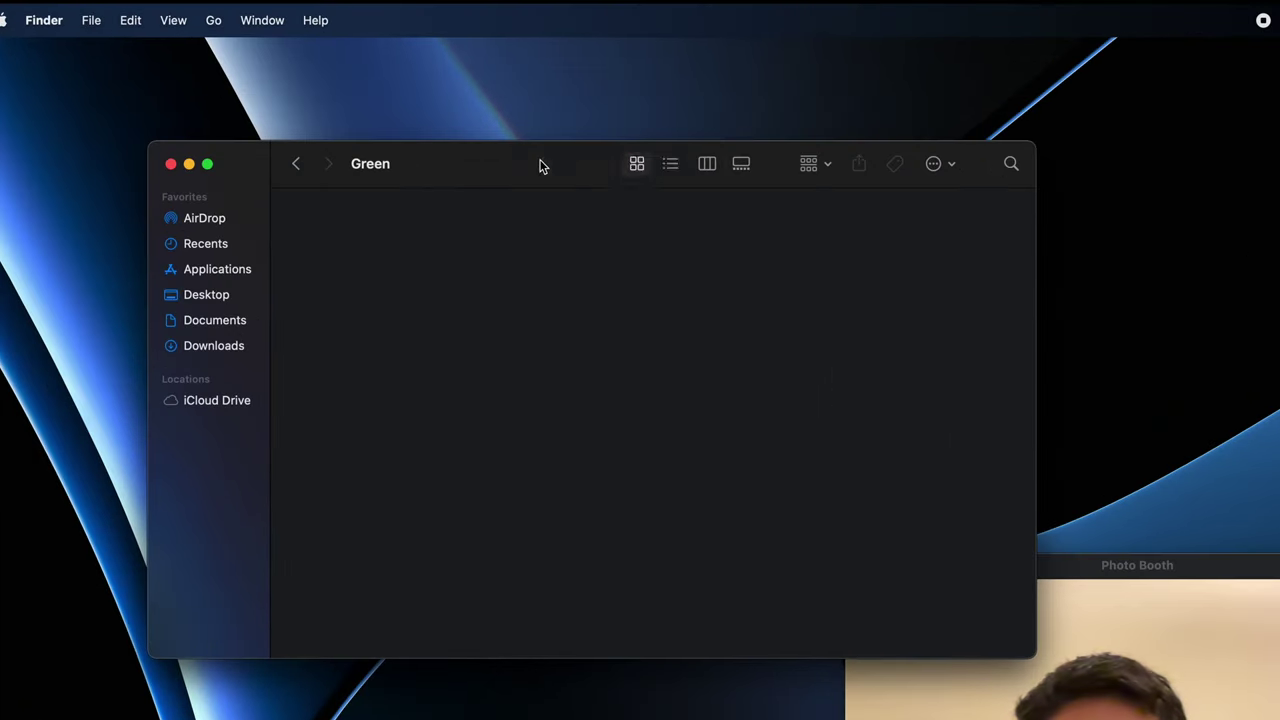
right_click(481, 114)
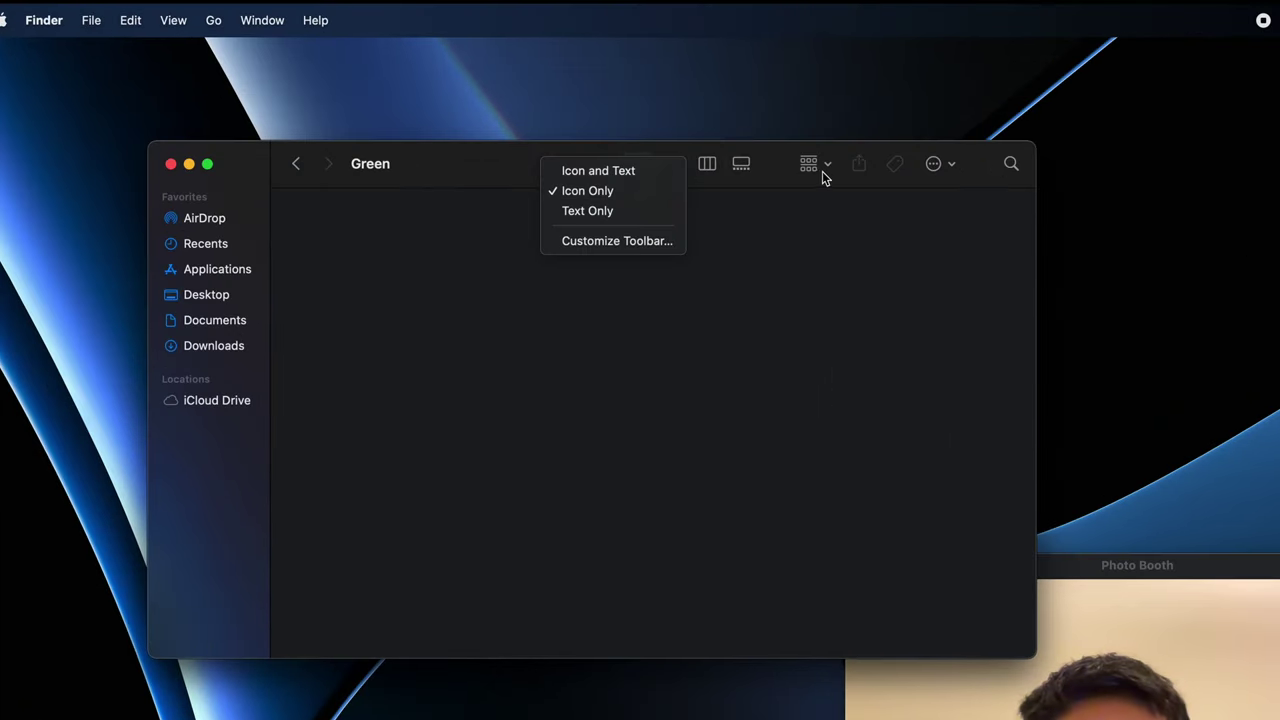
left_click(656, 243)
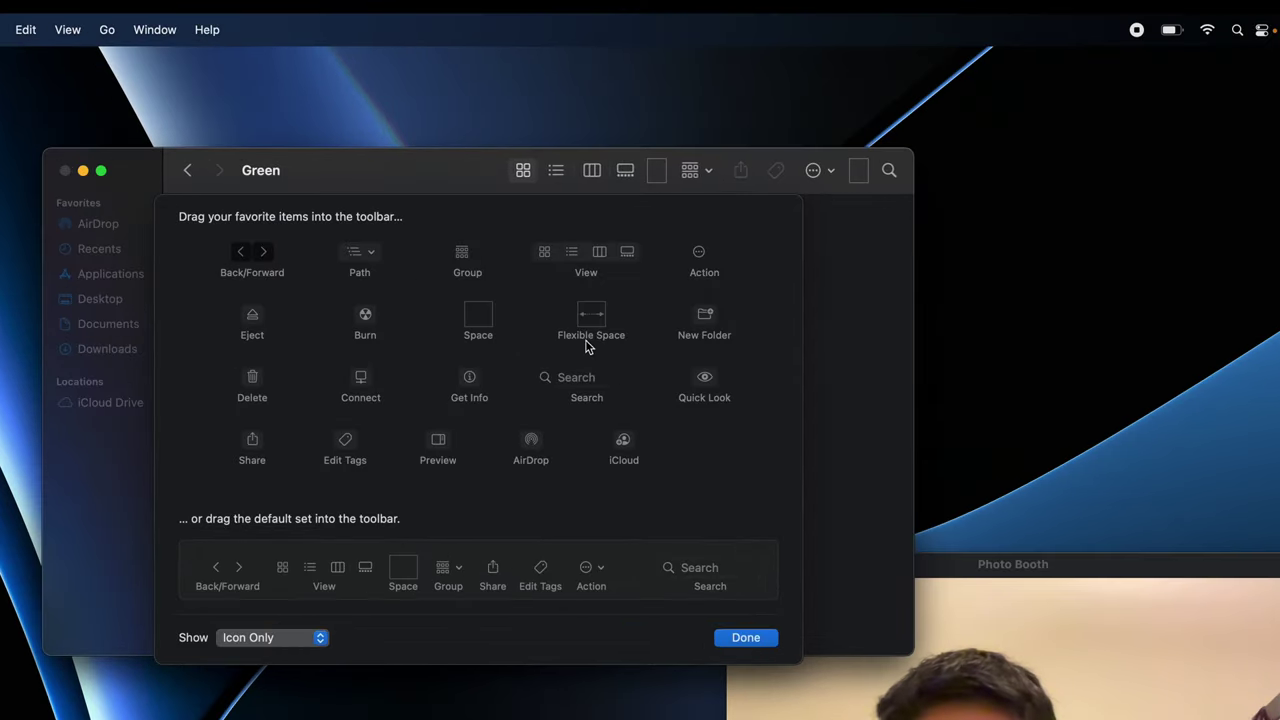
left_click_drag(737, 118, 721, 239)
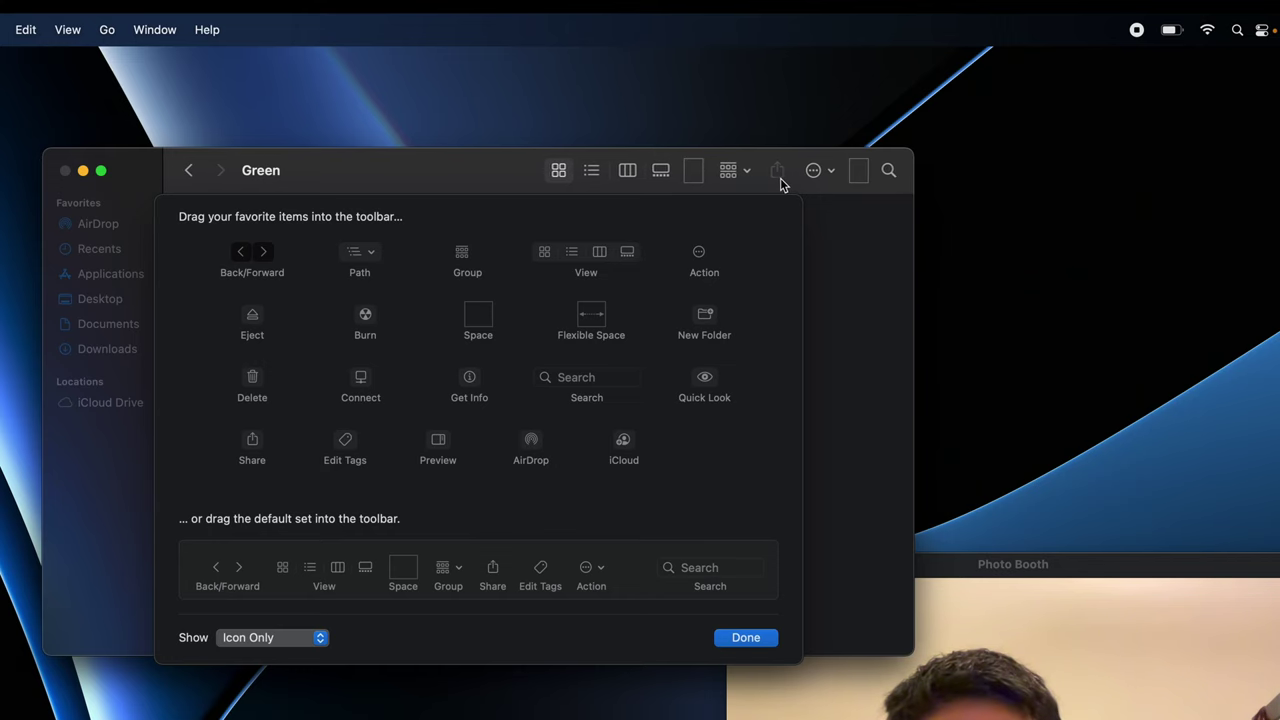
left_click(268, 637)
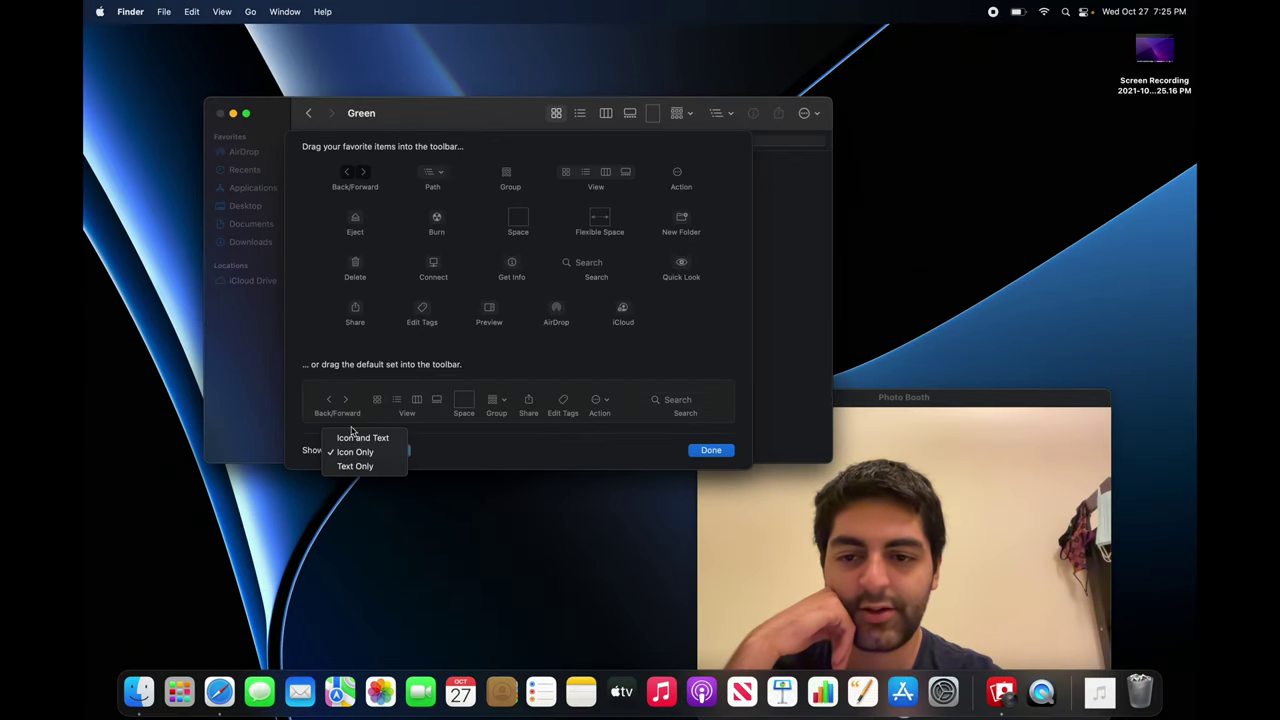
left_click(352, 437)
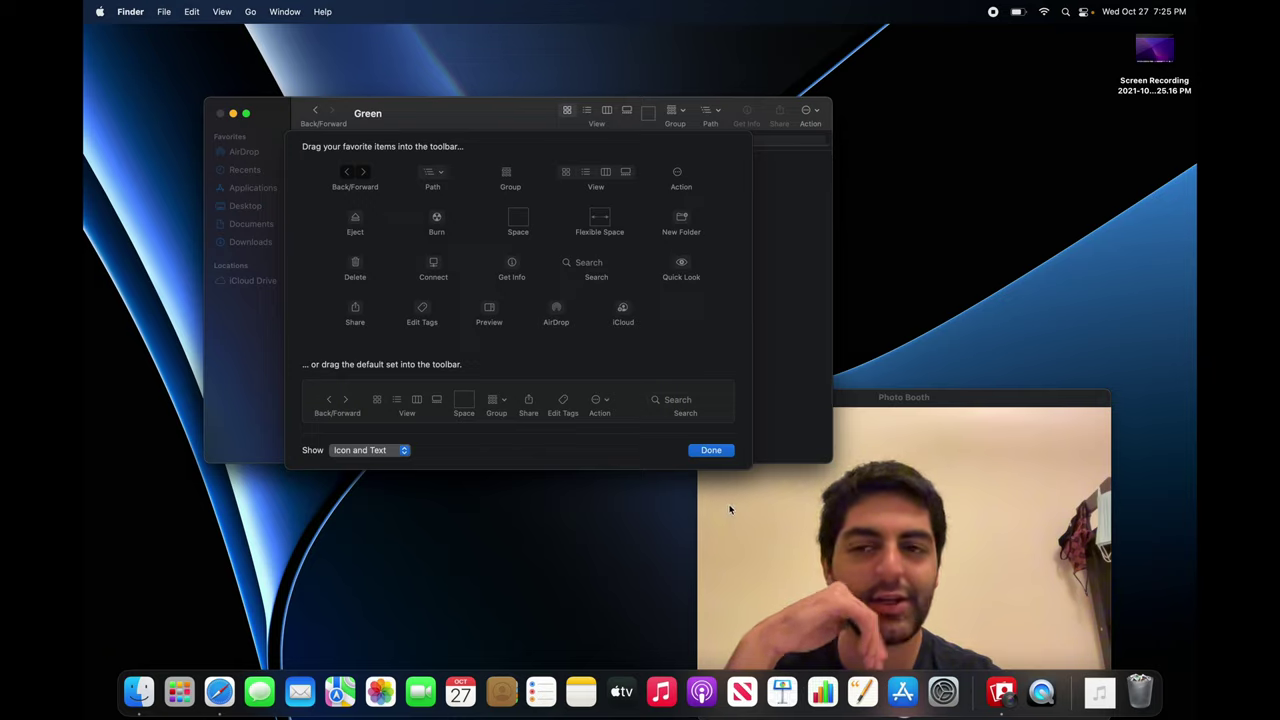
left_click(703, 450)
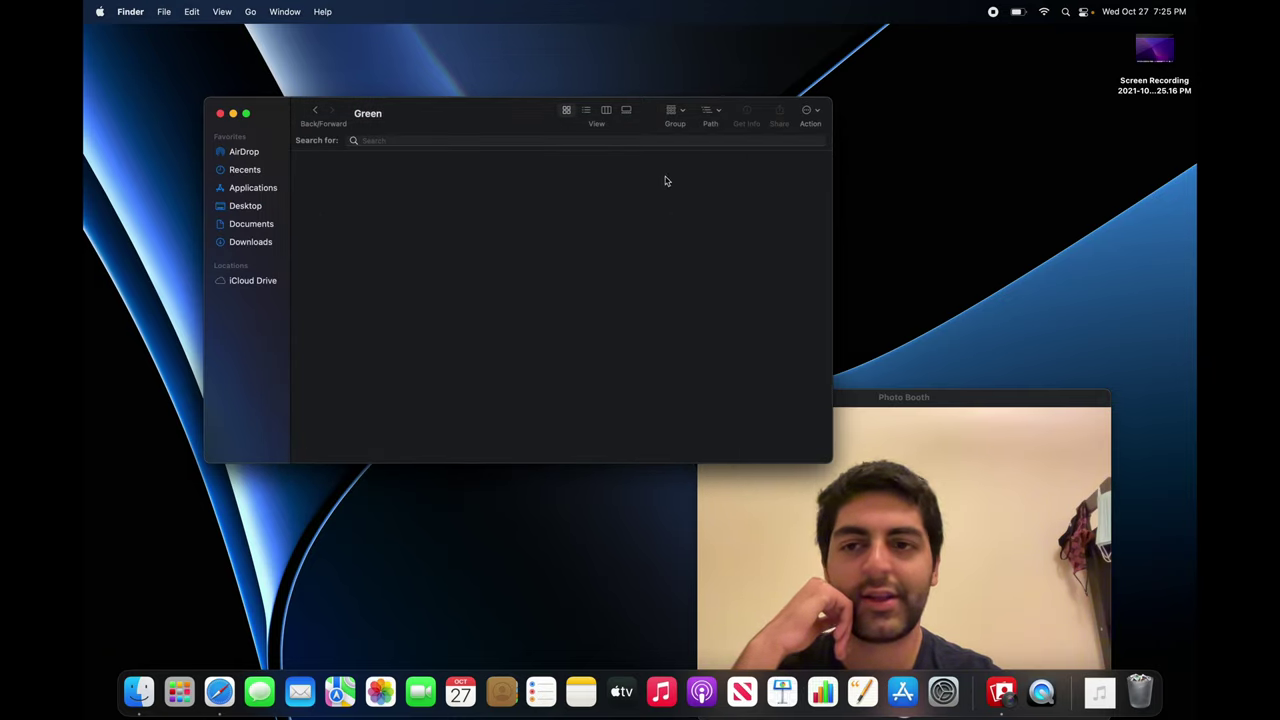
- Switch the Documents and Desktop folders to column view and preview the screen recording file on the Desktop
left_click(246, 205)
left_click(251, 225)
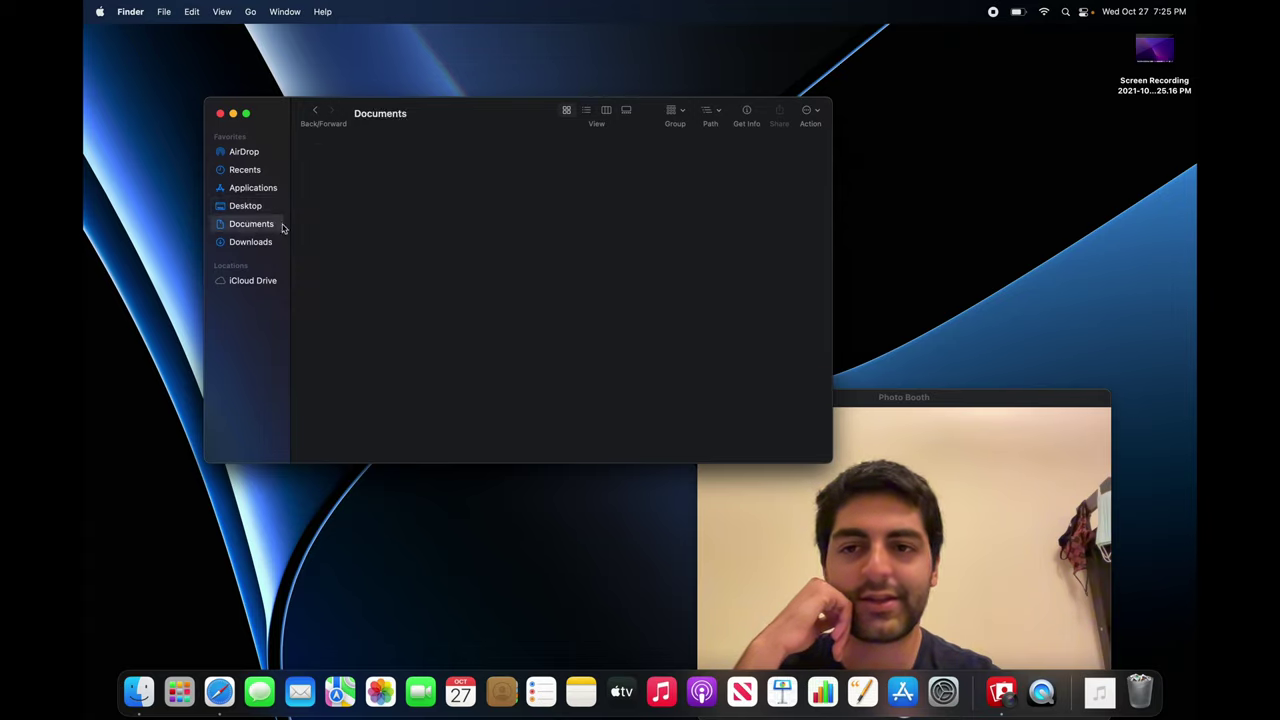
left_click(606, 112)
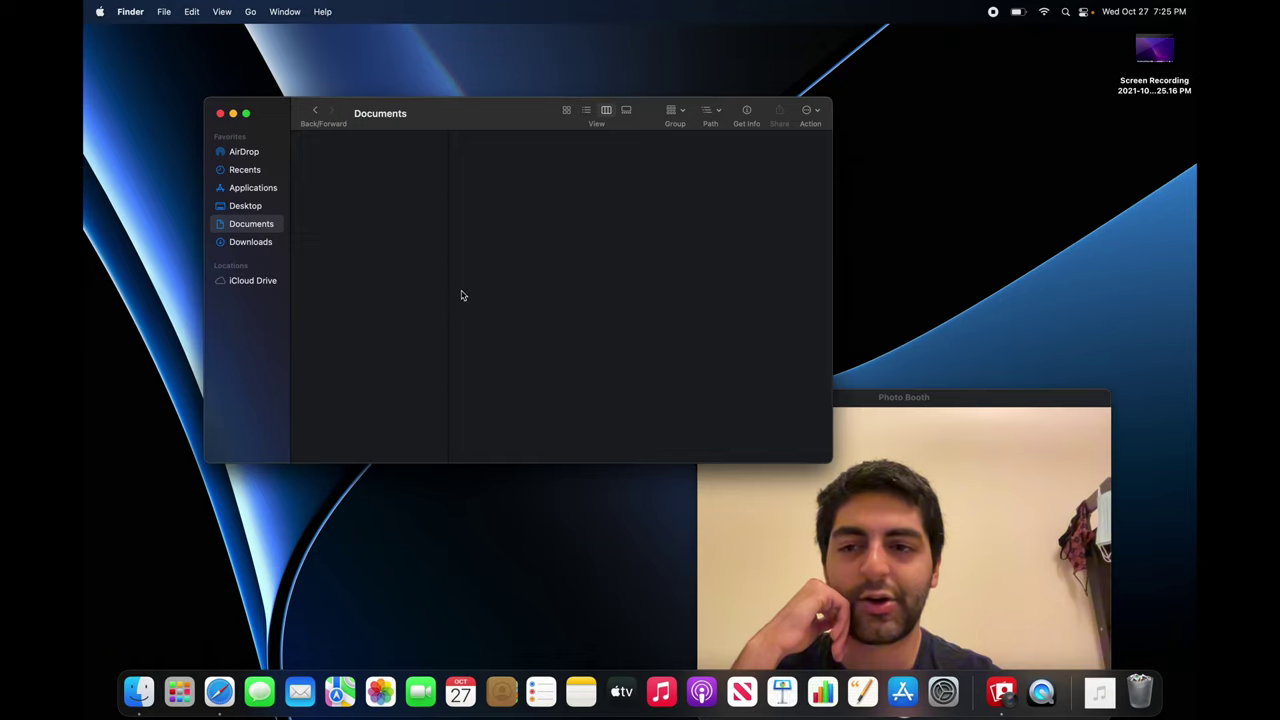
left_click(257, 207)
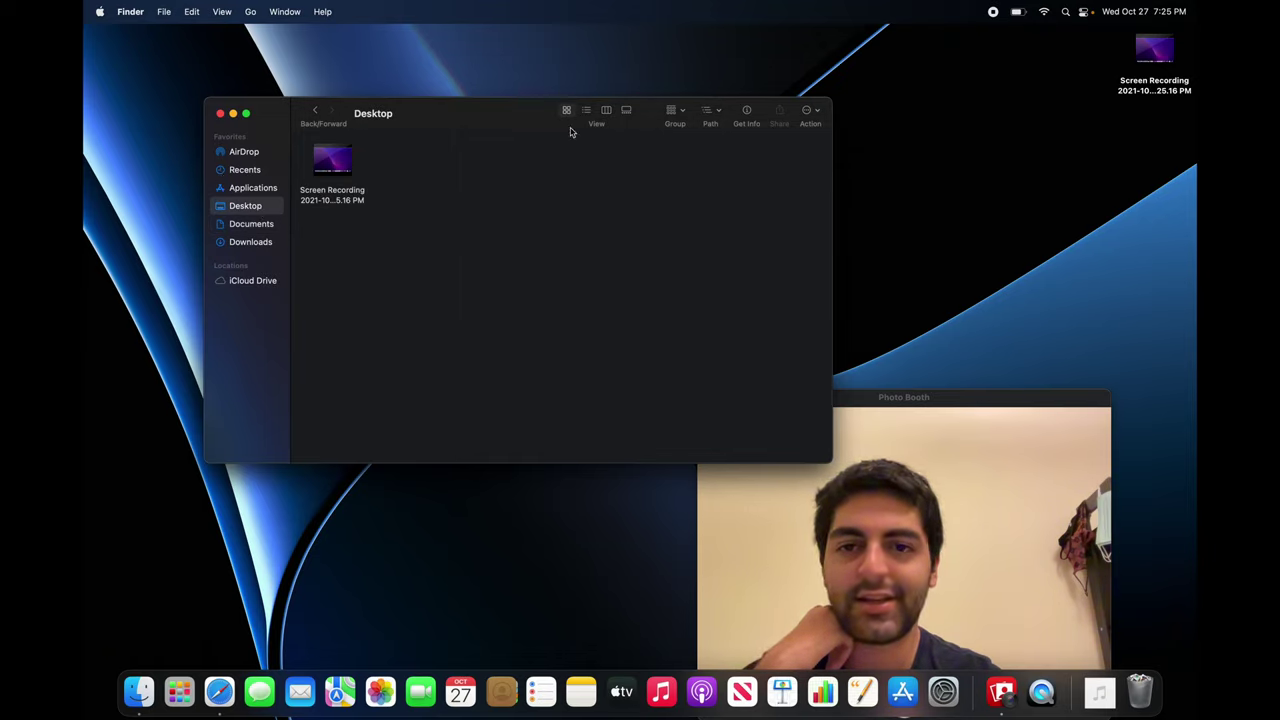
left_click(606, 121)
left_click(352, 141)
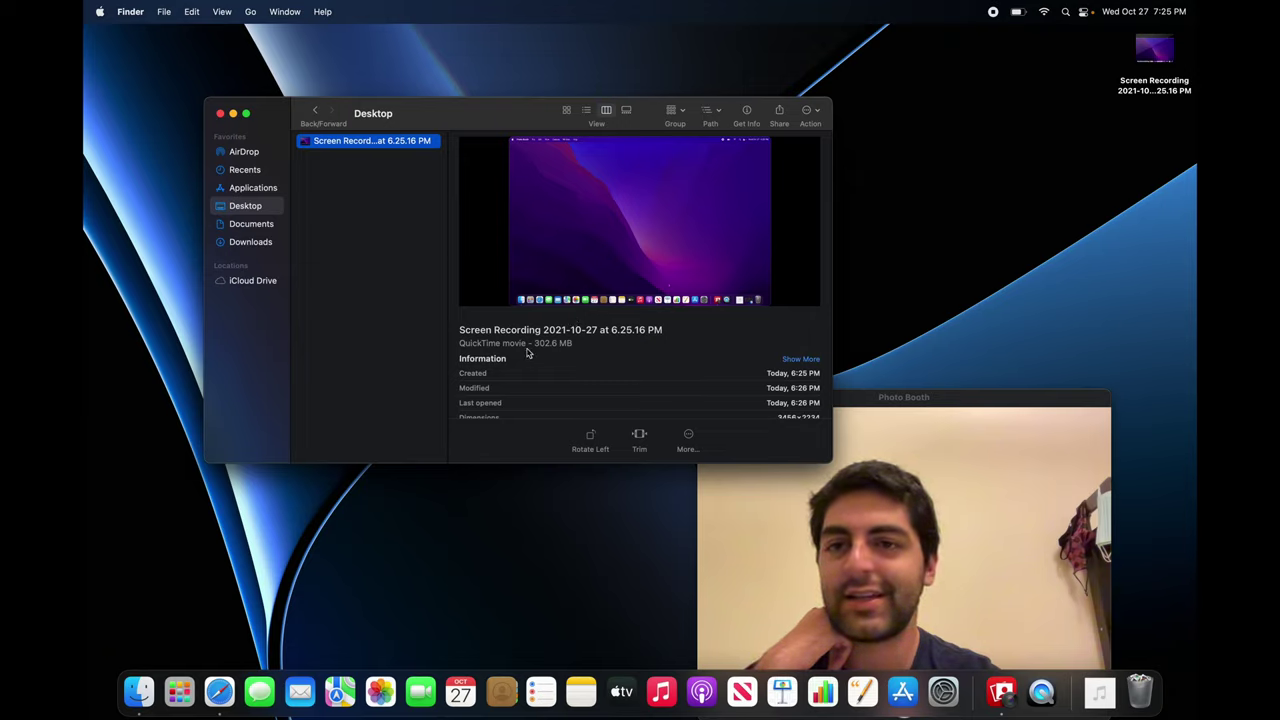
- Show the path bar and use it to go up to the home folder and to Users
left_click(222, 12)
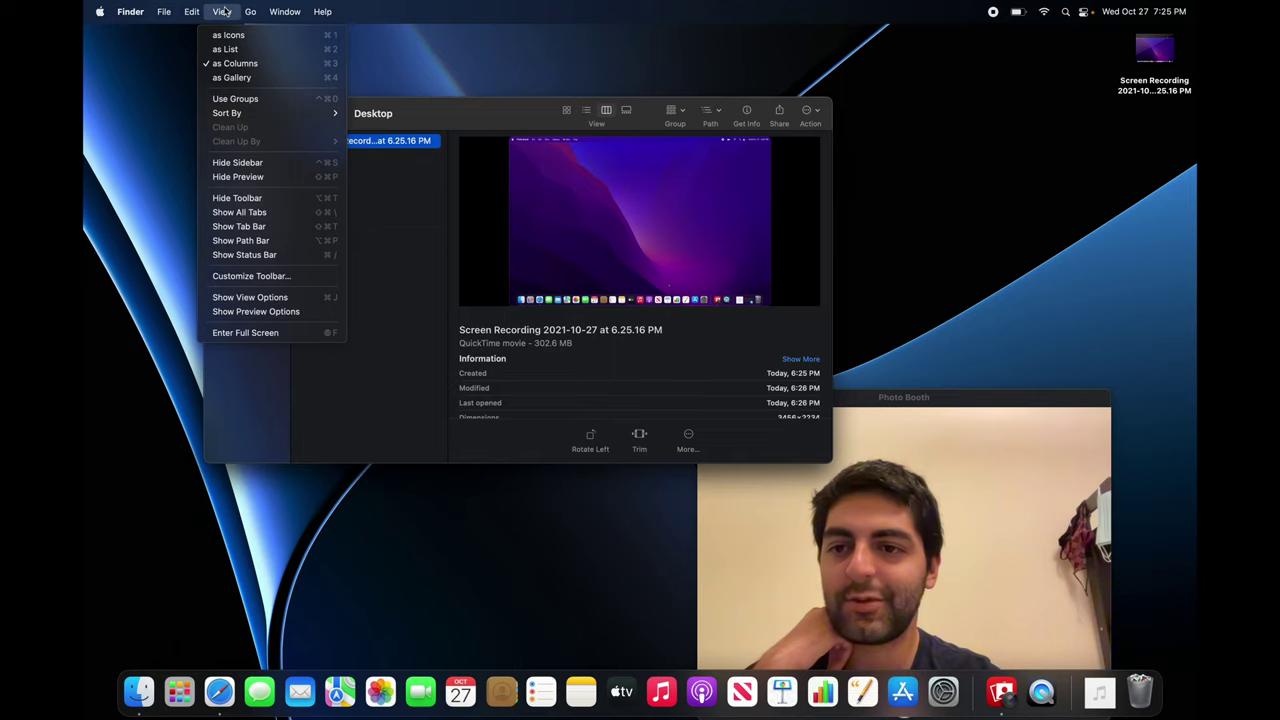
left_click(231, 241)
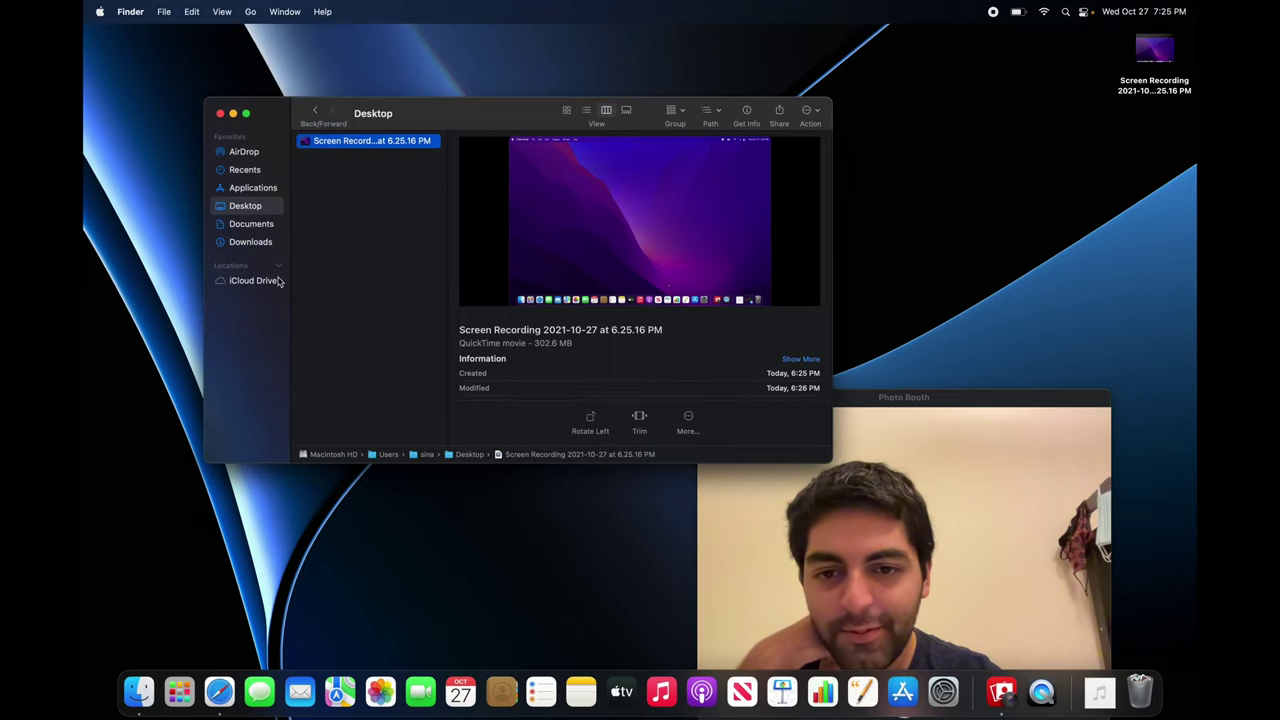
double_click(427, 454)
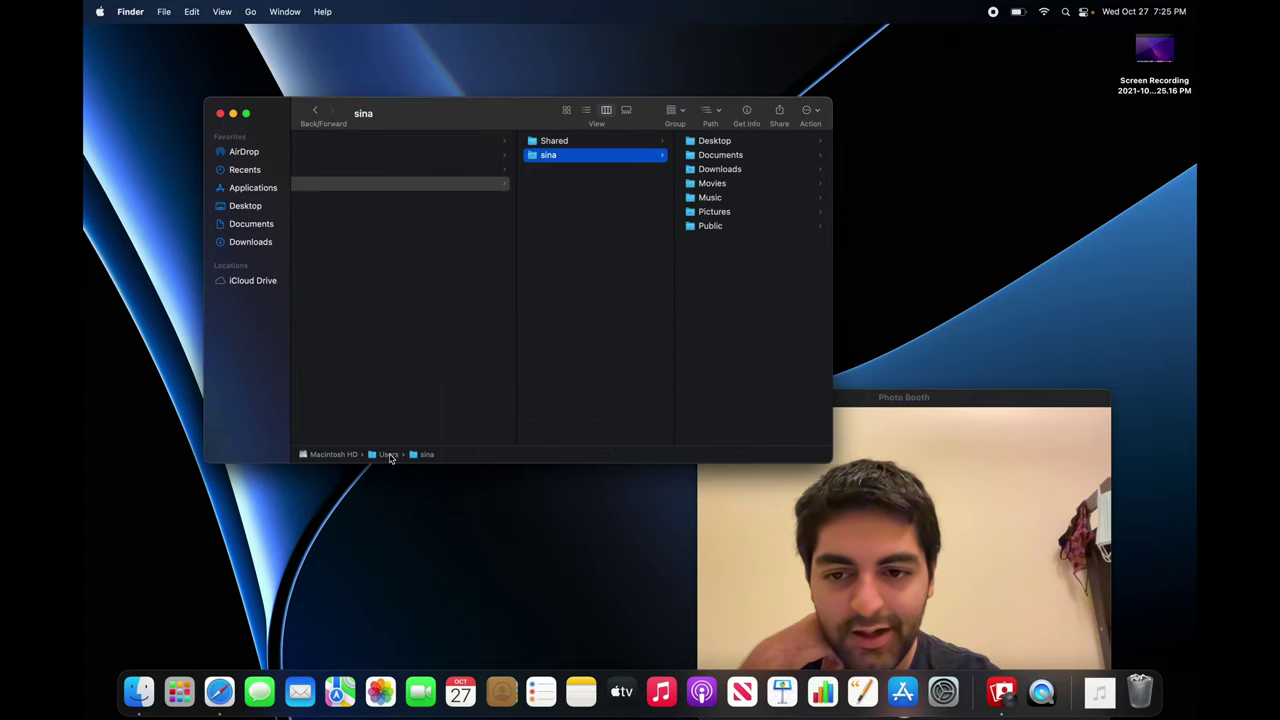
double_click(389, 455)
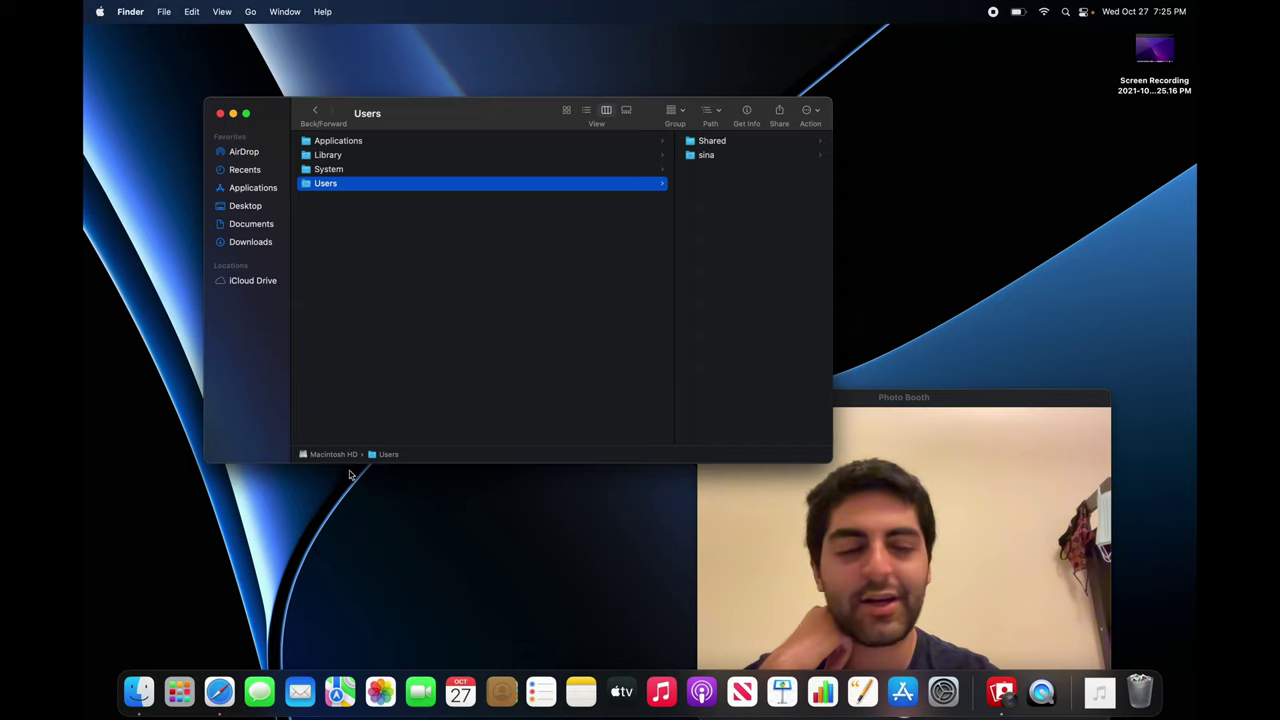
- Show the tab bar and try out a new Recents tab in column view, closing it to return to Users
left_click(222, 12)
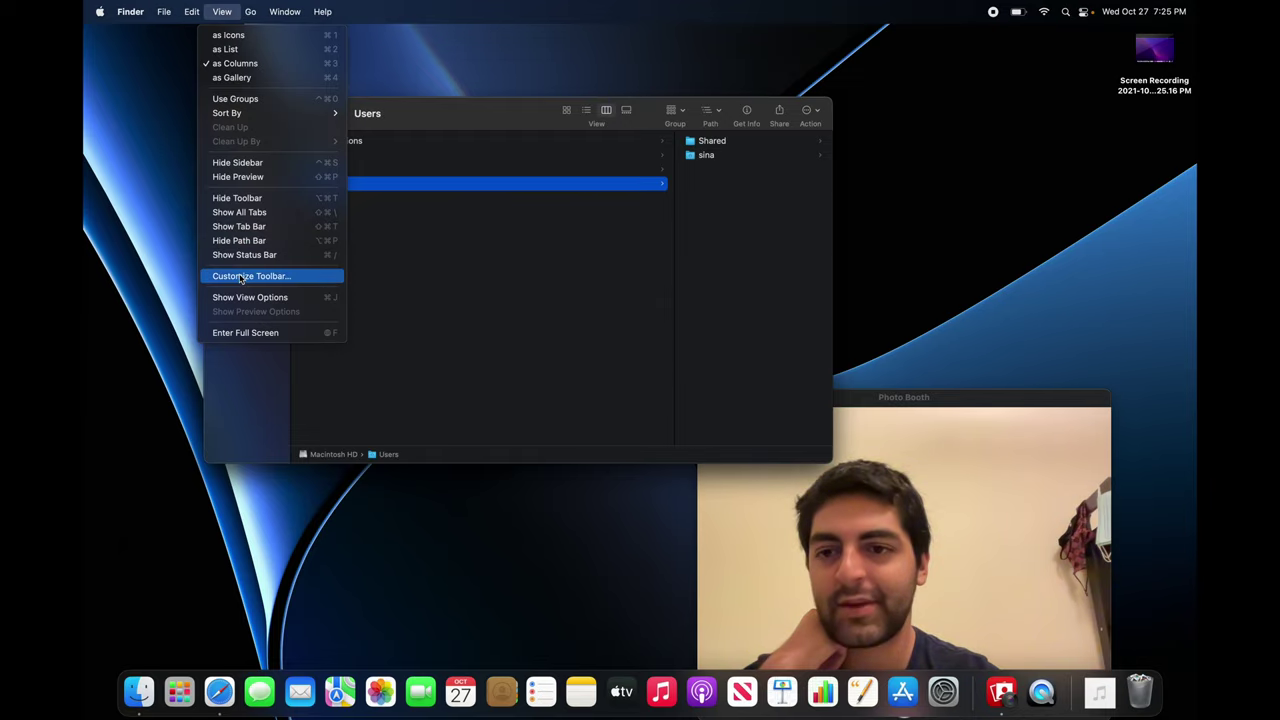
left_click(319, 229)
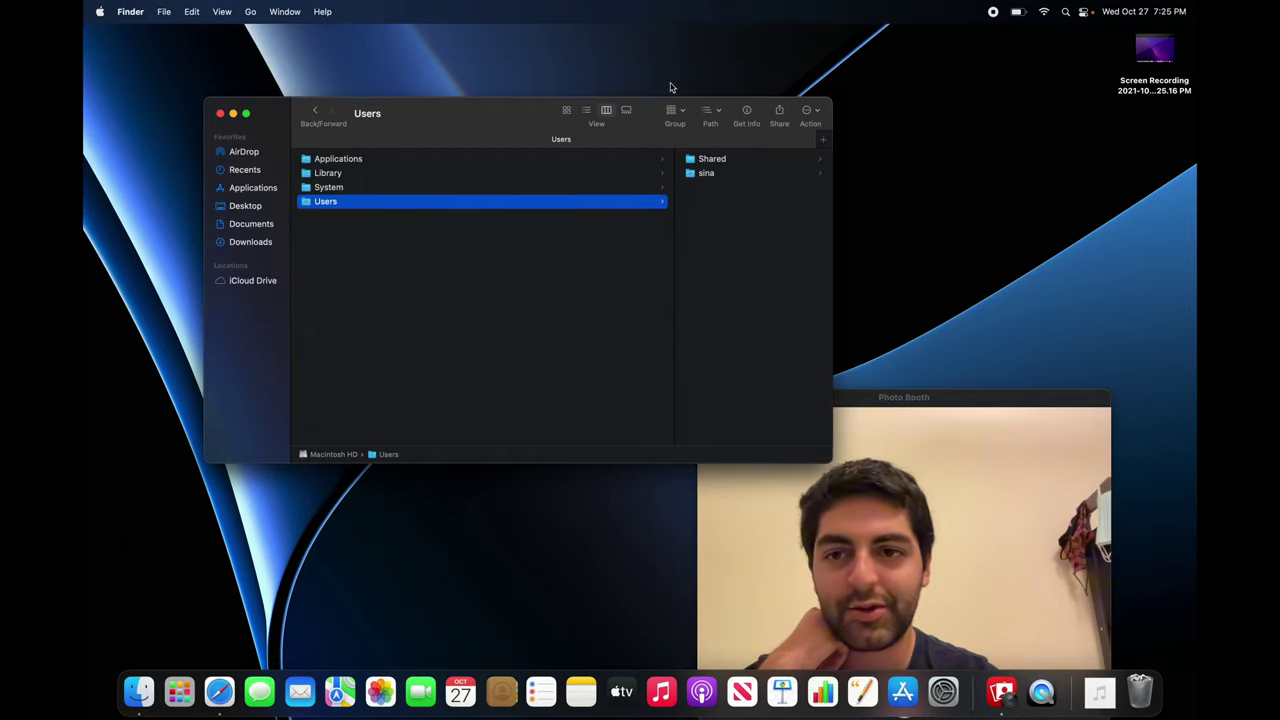
left_click(822, 140)
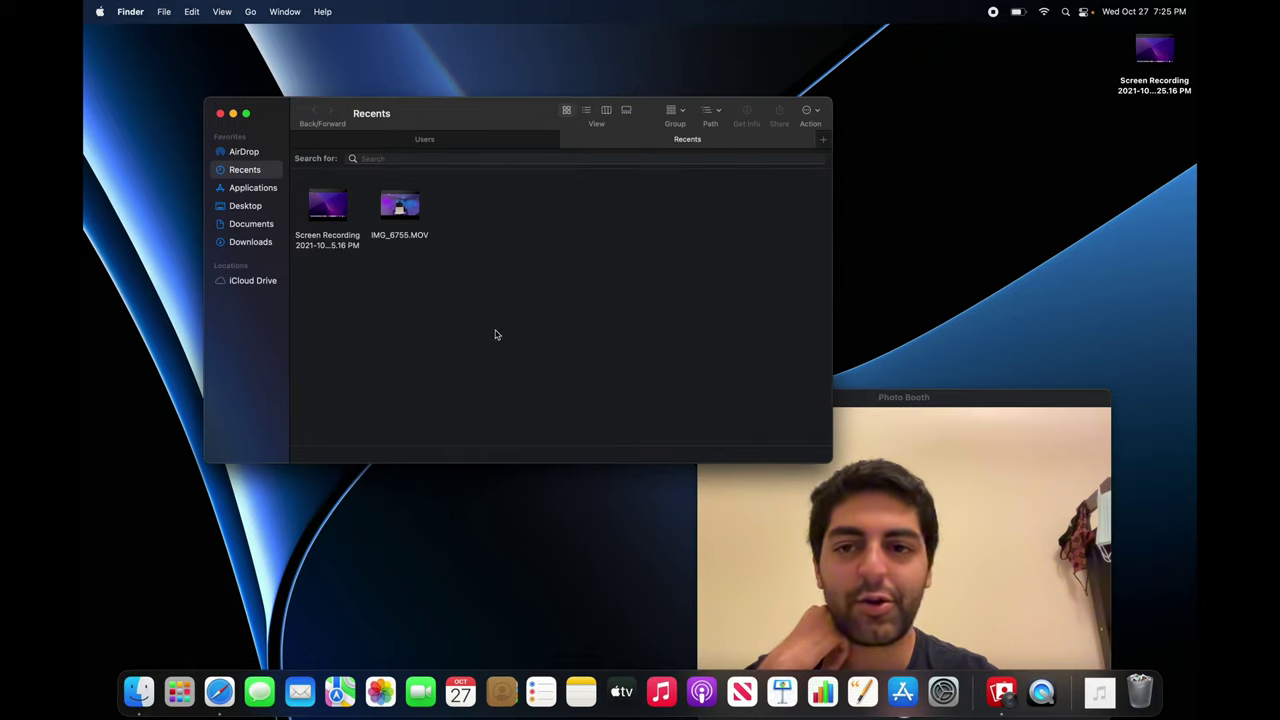
left_click(605, 111)
left_click(566, 140)
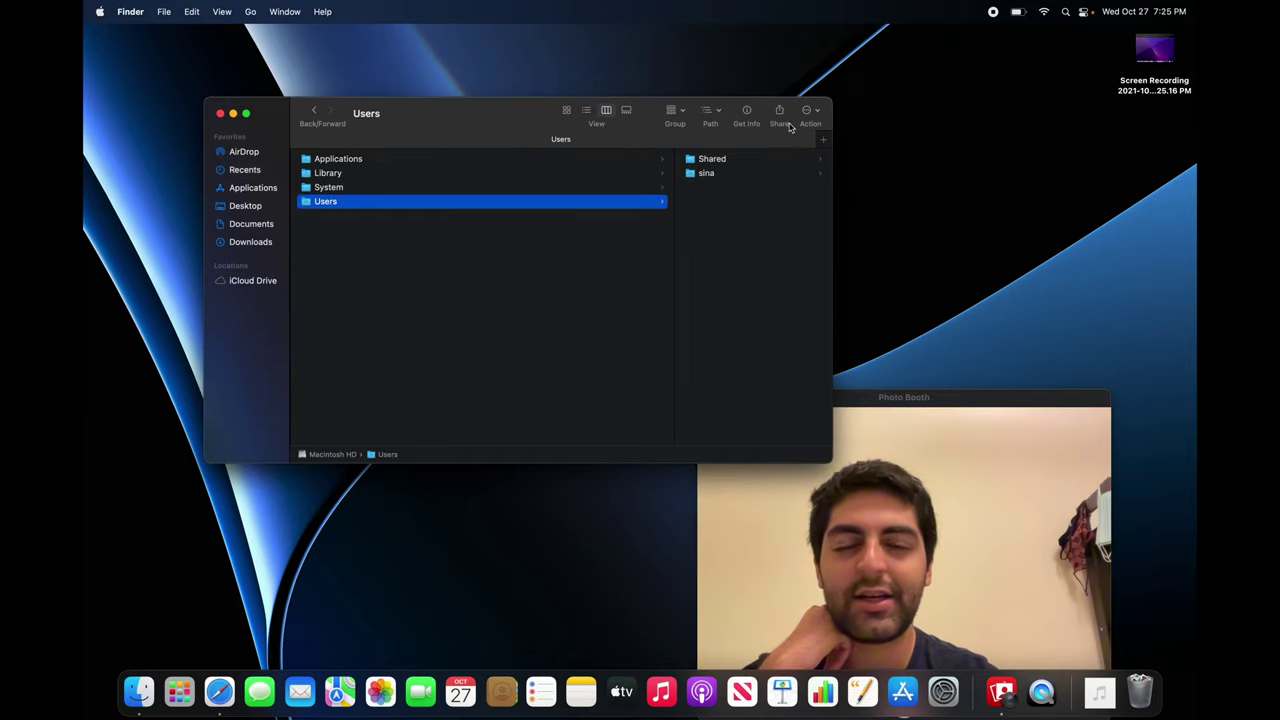
- Show the status bar and adjust the Finder layout with a taller window and a narrower first column
left_click(222, 12)
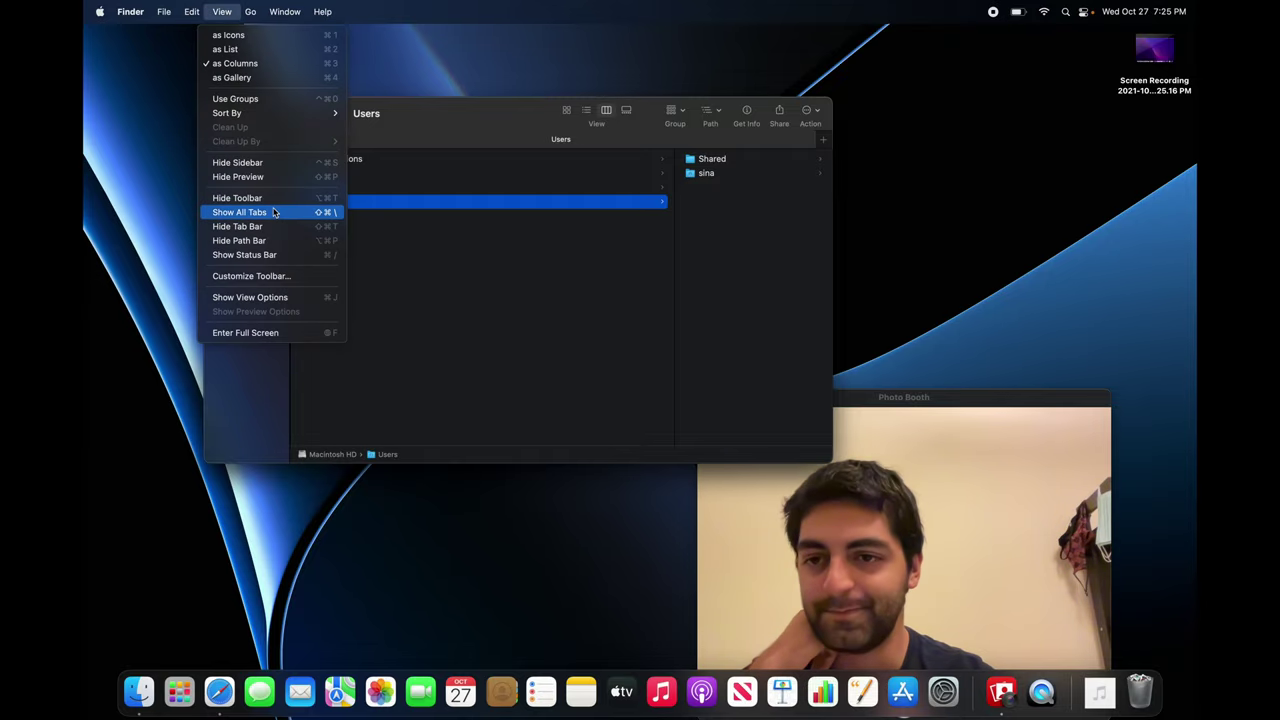
left_click(268, 254)
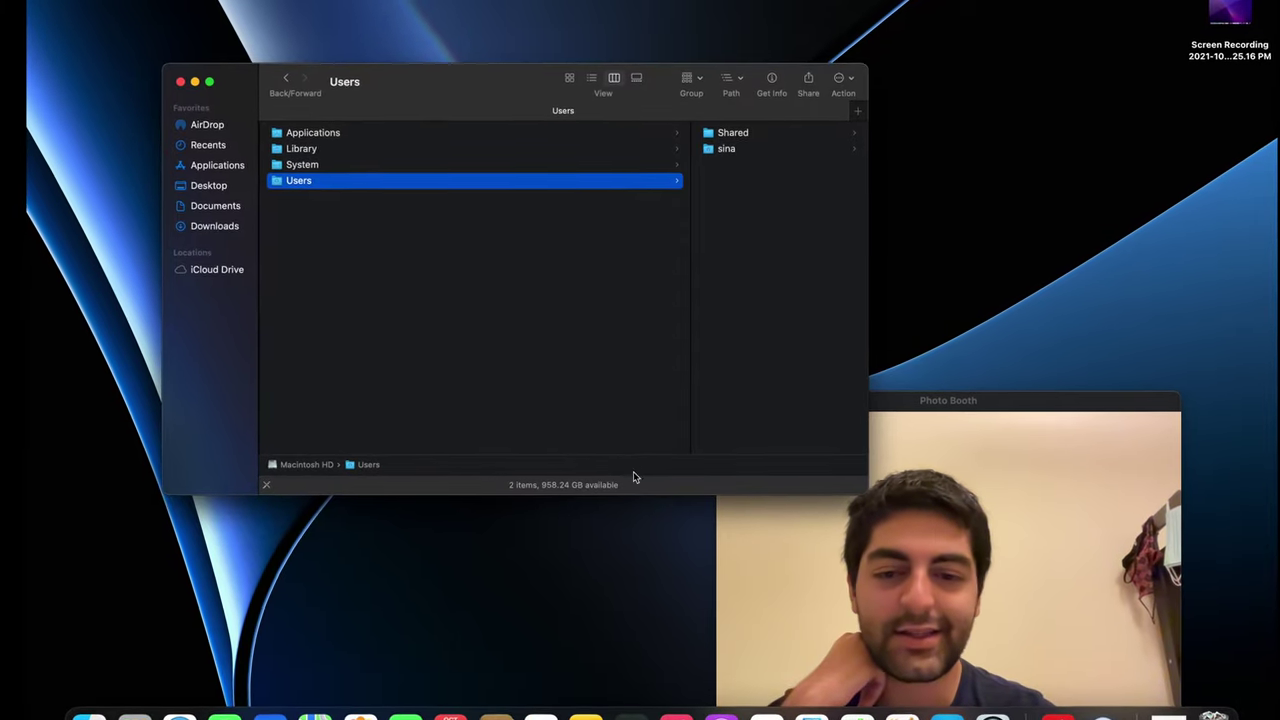
left_click_drag(553, 494, 555, 530)
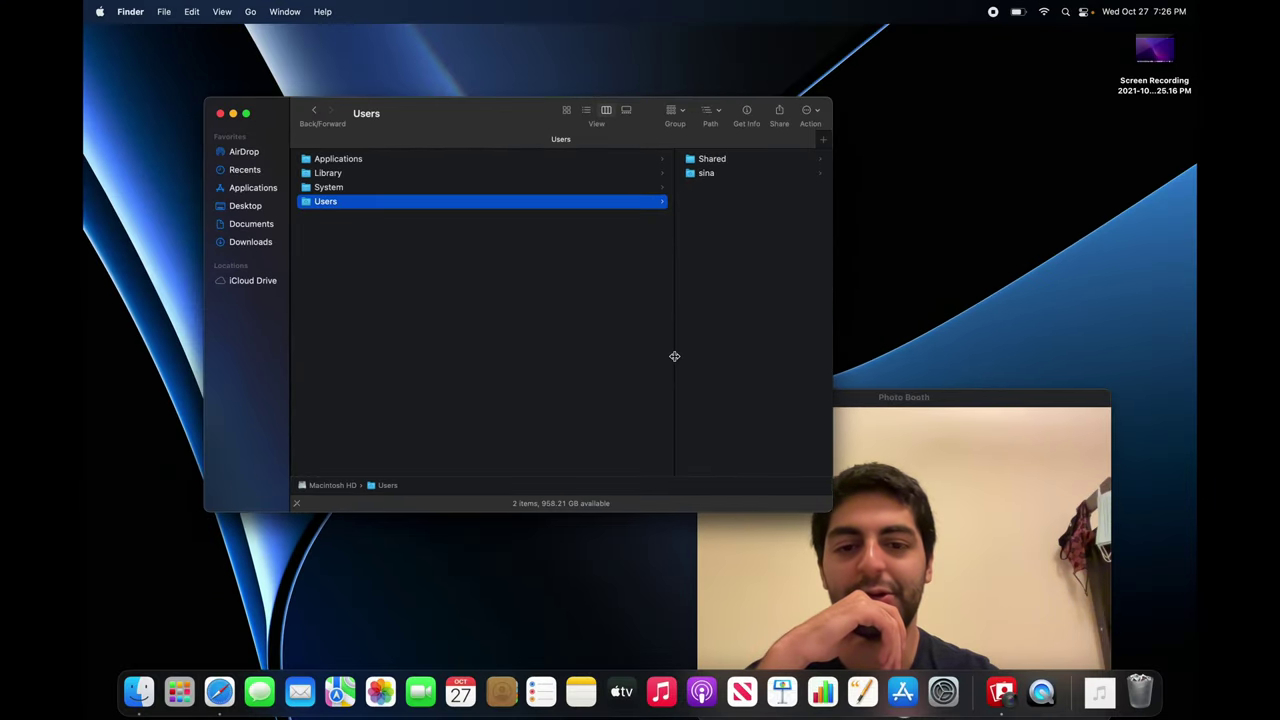
left_click_drag(674, 356, 531, 354)
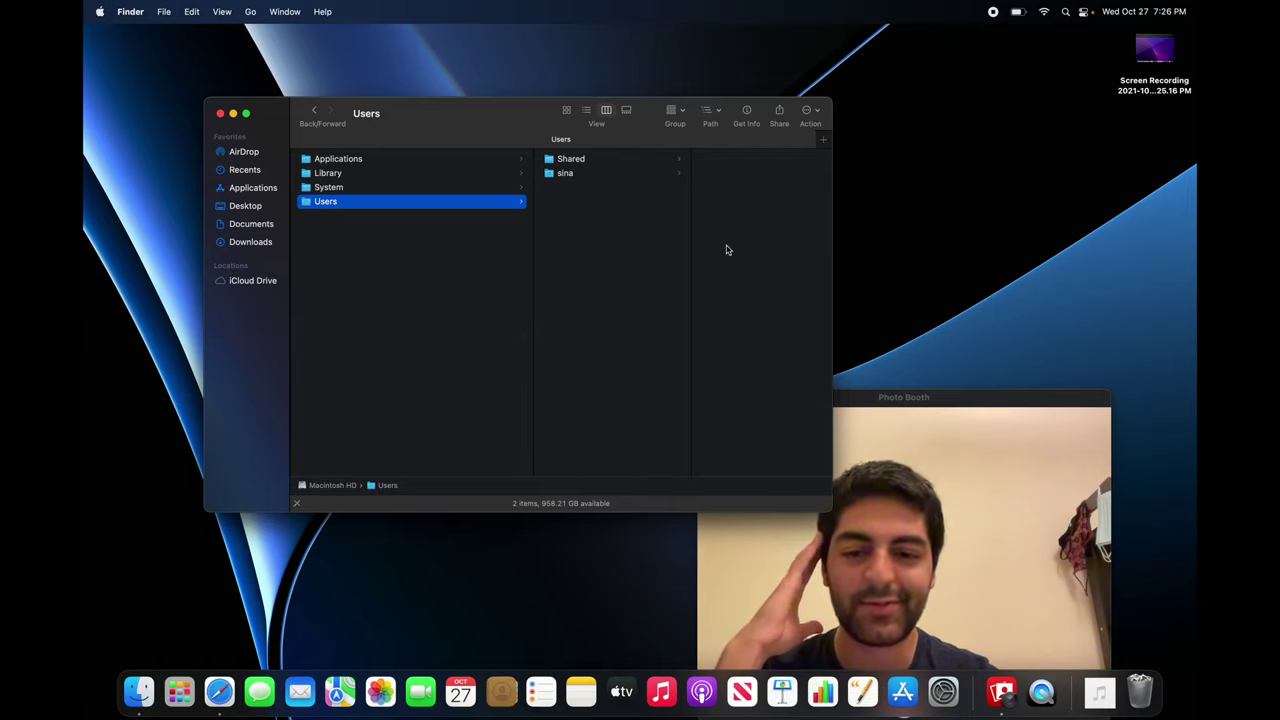
- Add the home folder and the Macintosh HD drive to the Finder sidebar's Favorites
left_click(642, 175)
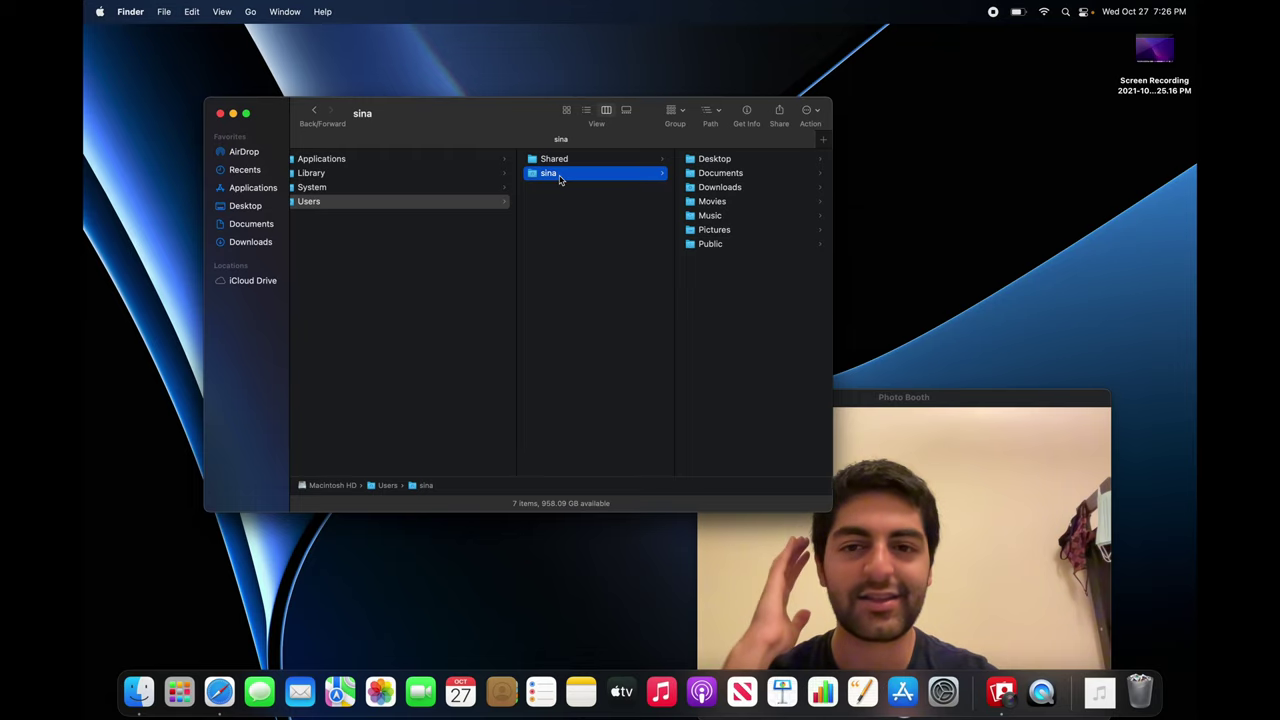
left_click_drag(560, 178, 240, 170)
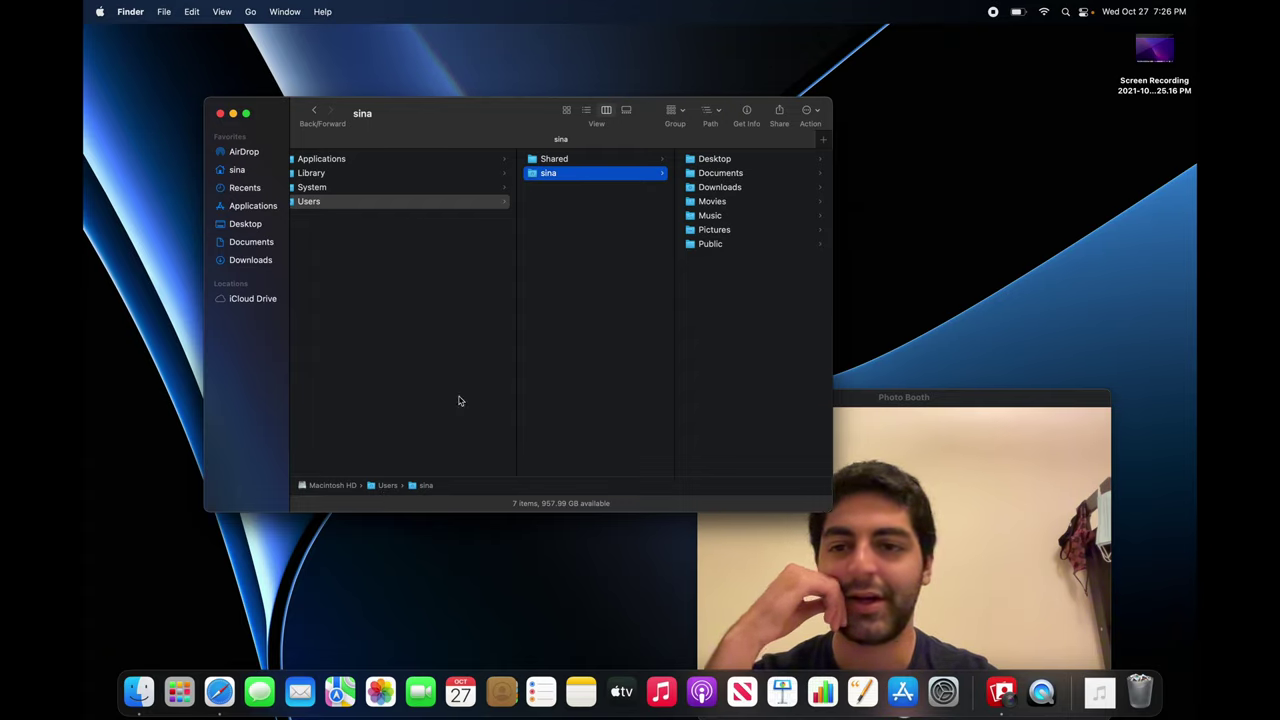
double_click(349, 488)
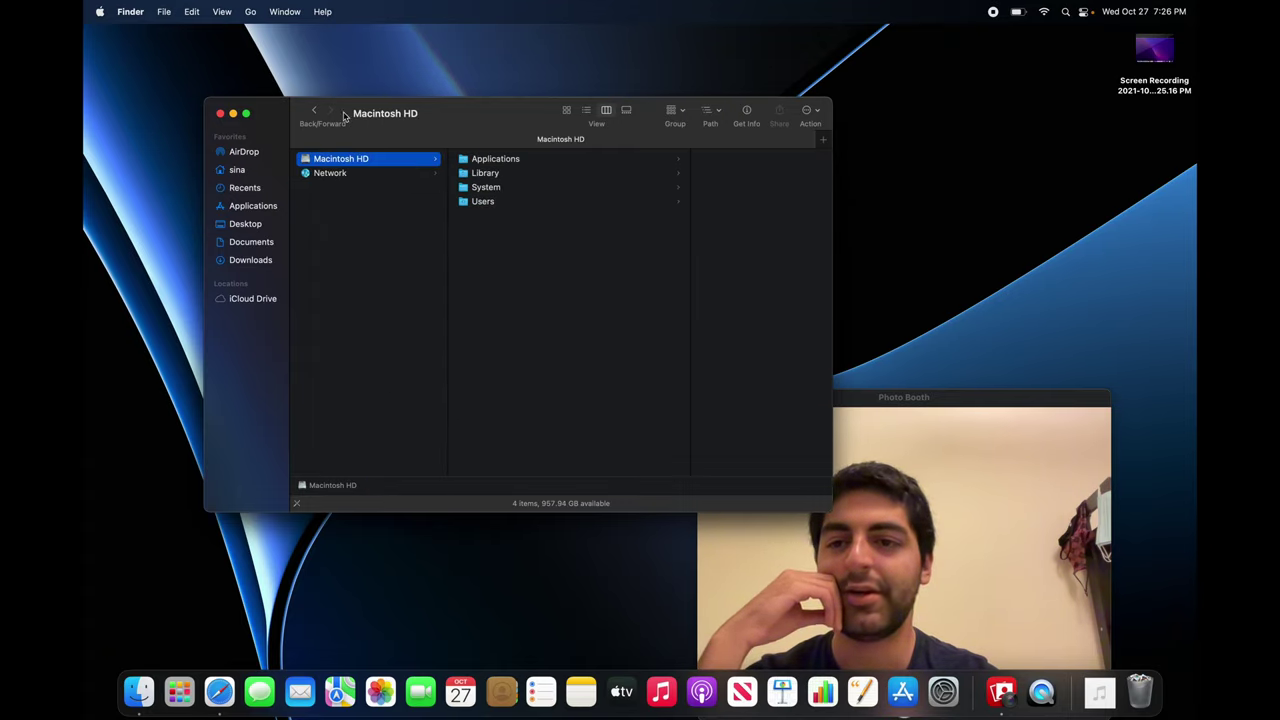
left_click_drag(330, 166, 252, 277)
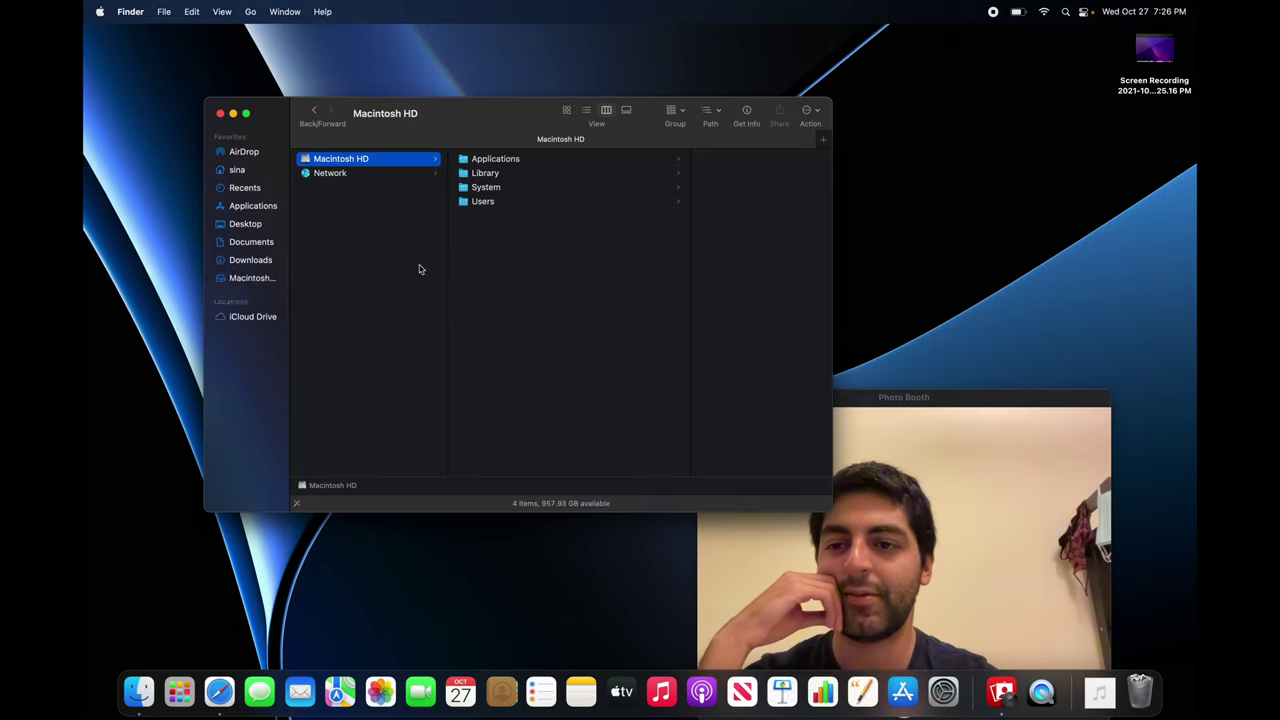
- Try out the new Macintosh HD and home folder favorites, and switch the home folder to column view
left_click(295, 266)
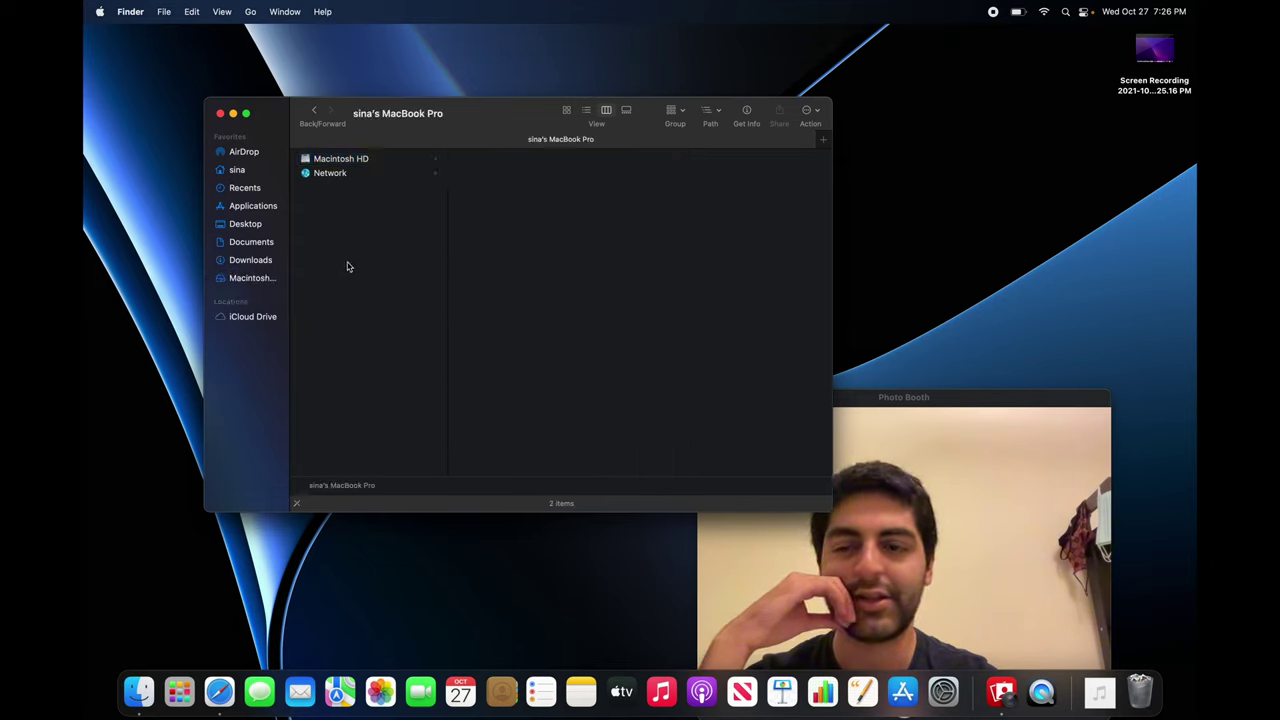
left_click(250, 279)
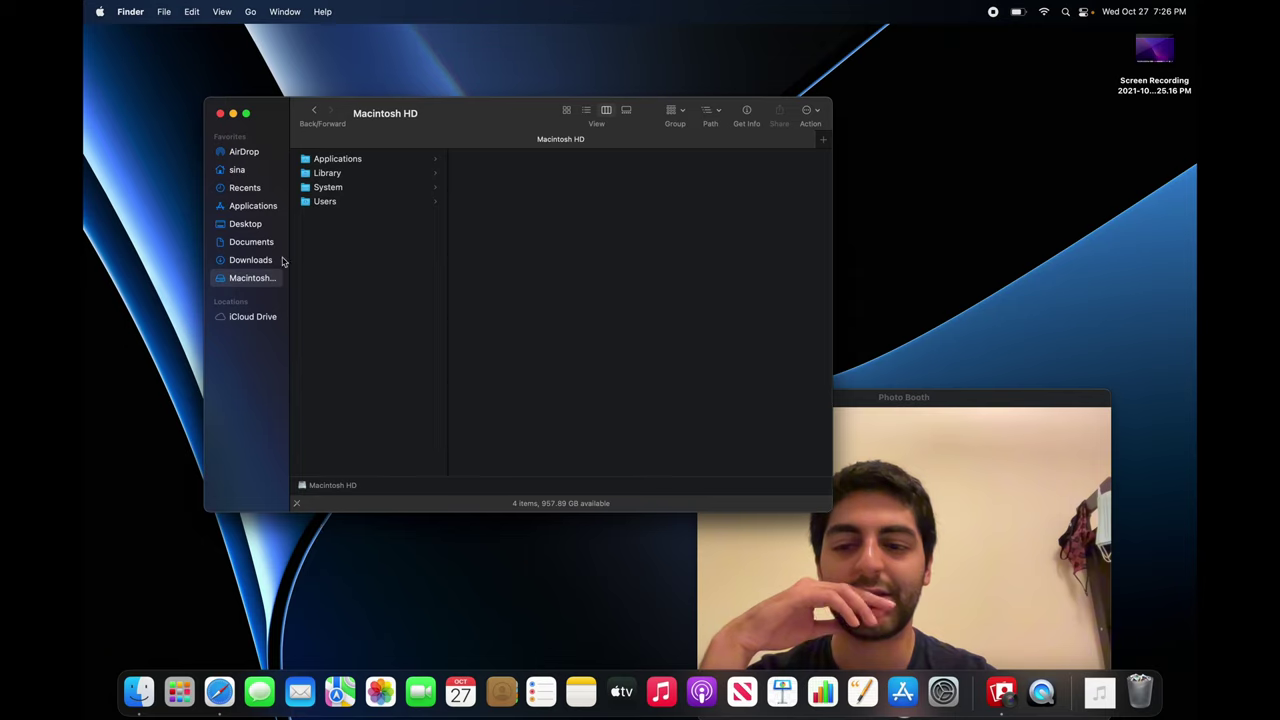
left_click(242, 172)
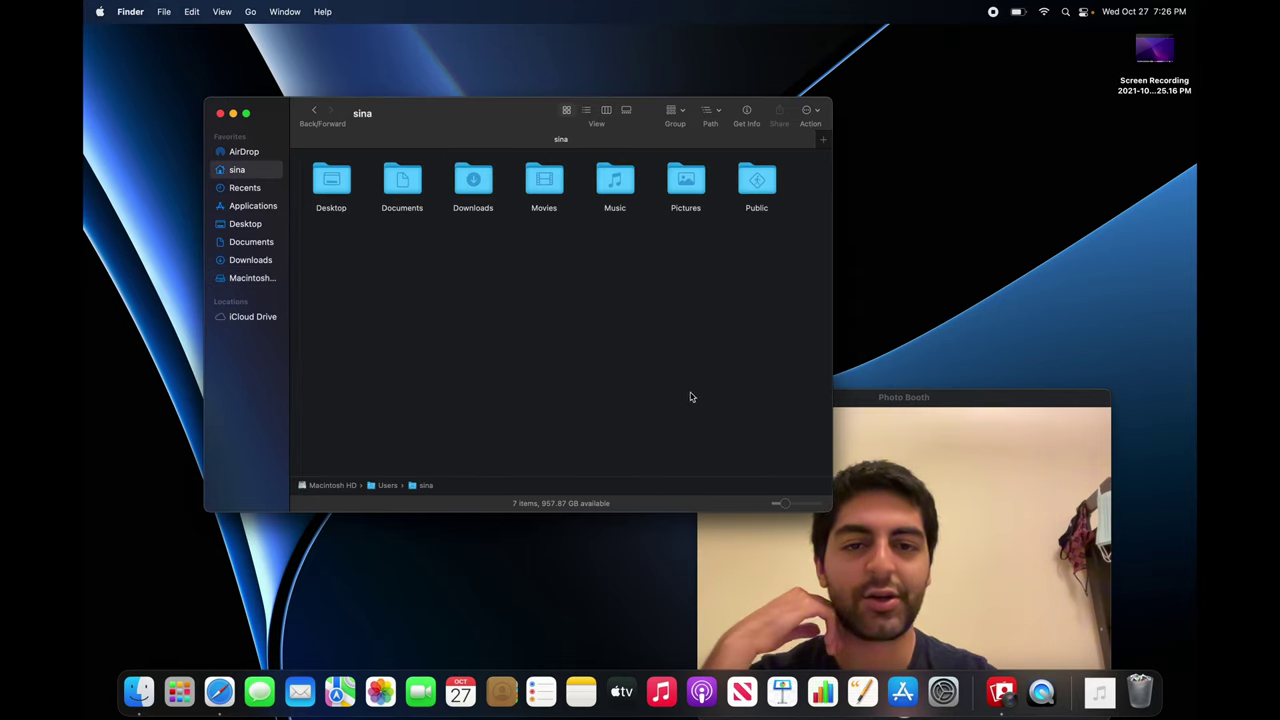
left_click(130, 11)
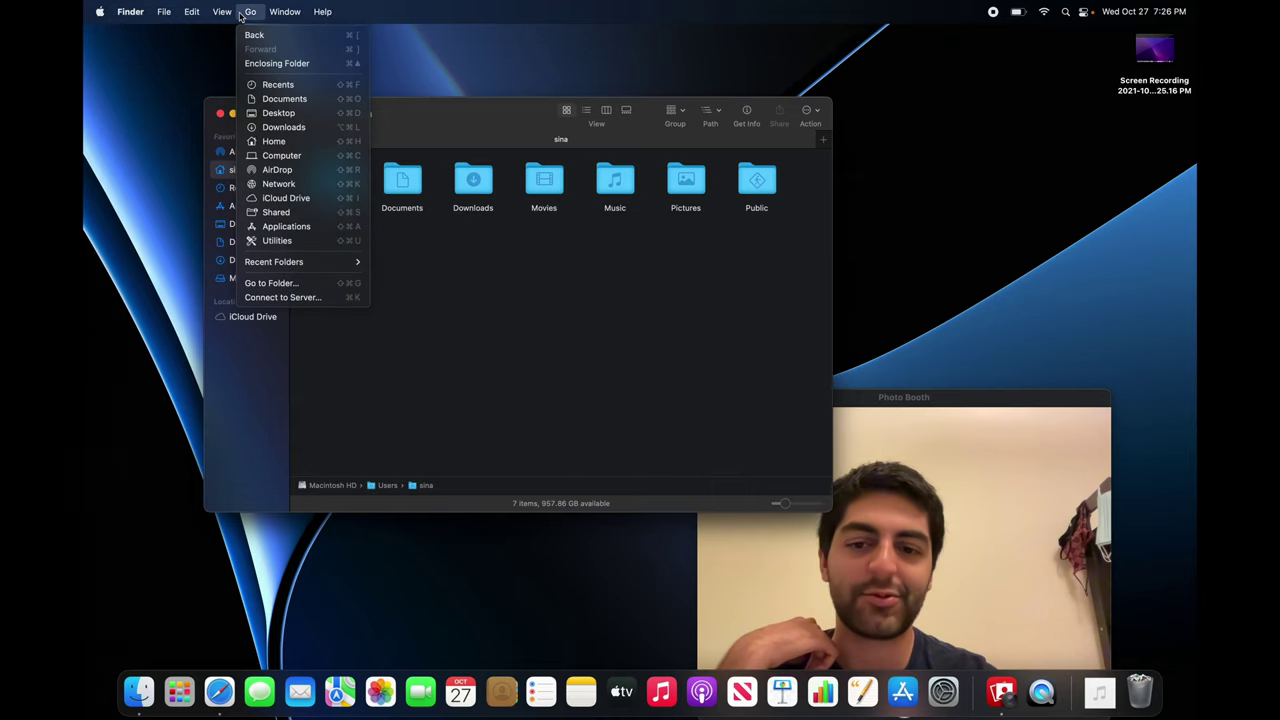
mouse_move(233, 15)
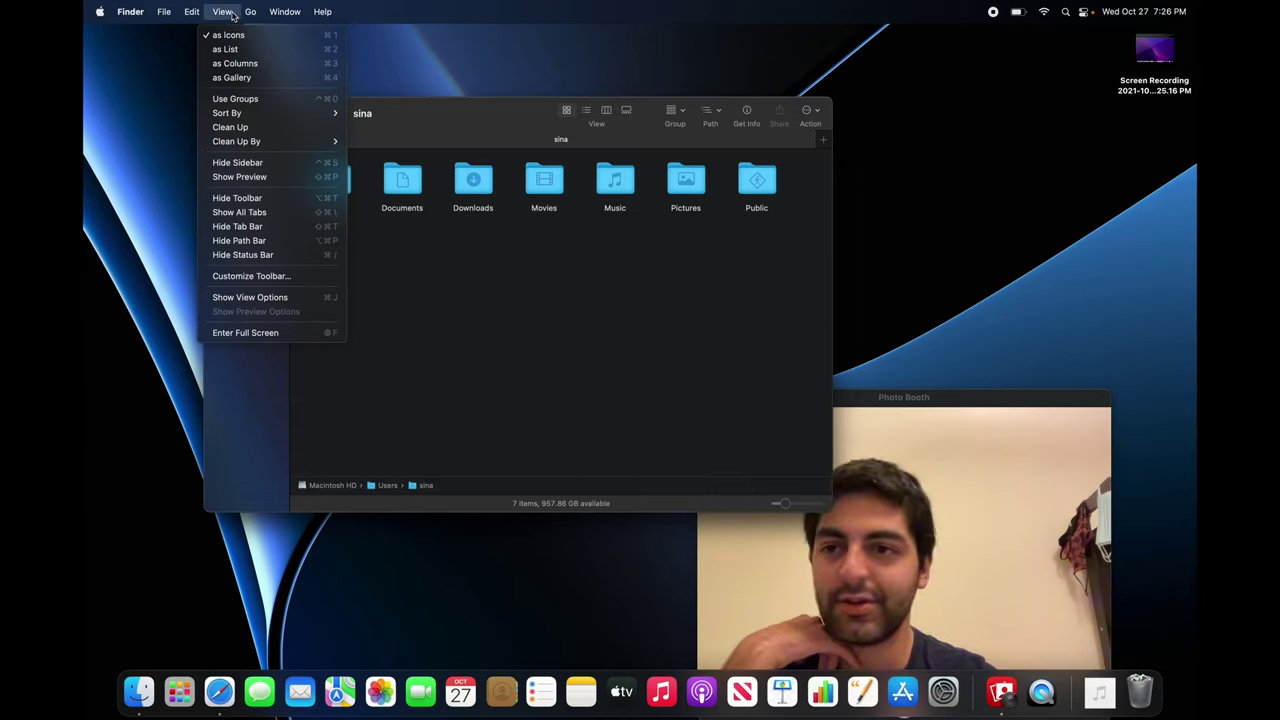
left_click(238, 64)
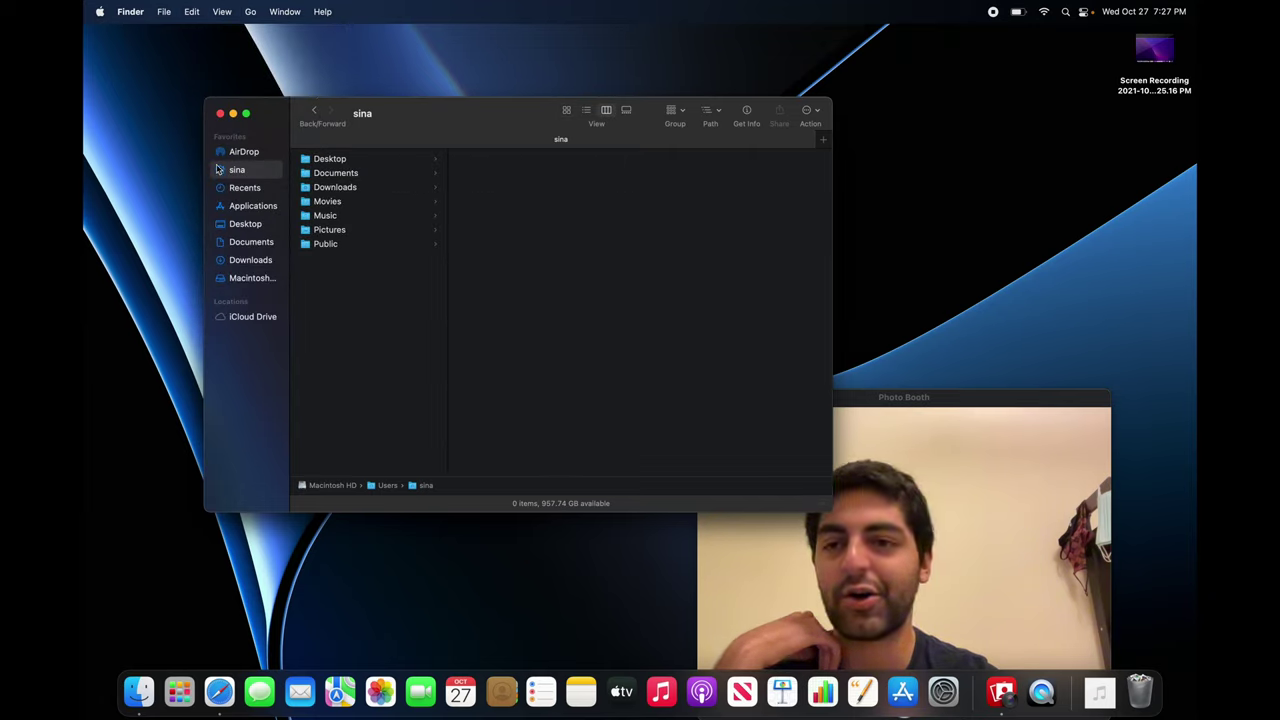
- In the Finder preferences, hide iCloud Drive from the sidebar and try showing the MacBook Pro there before hiding it again
left_click(139, 12)
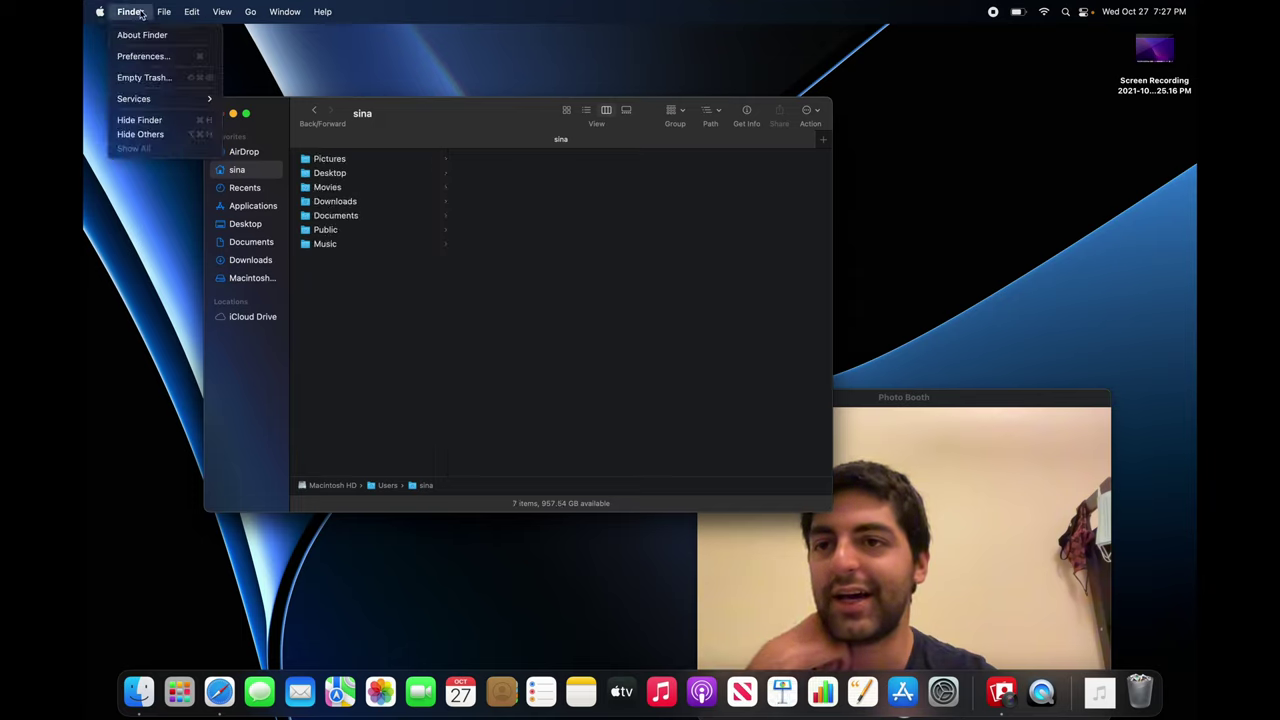
left_click(143, 56)
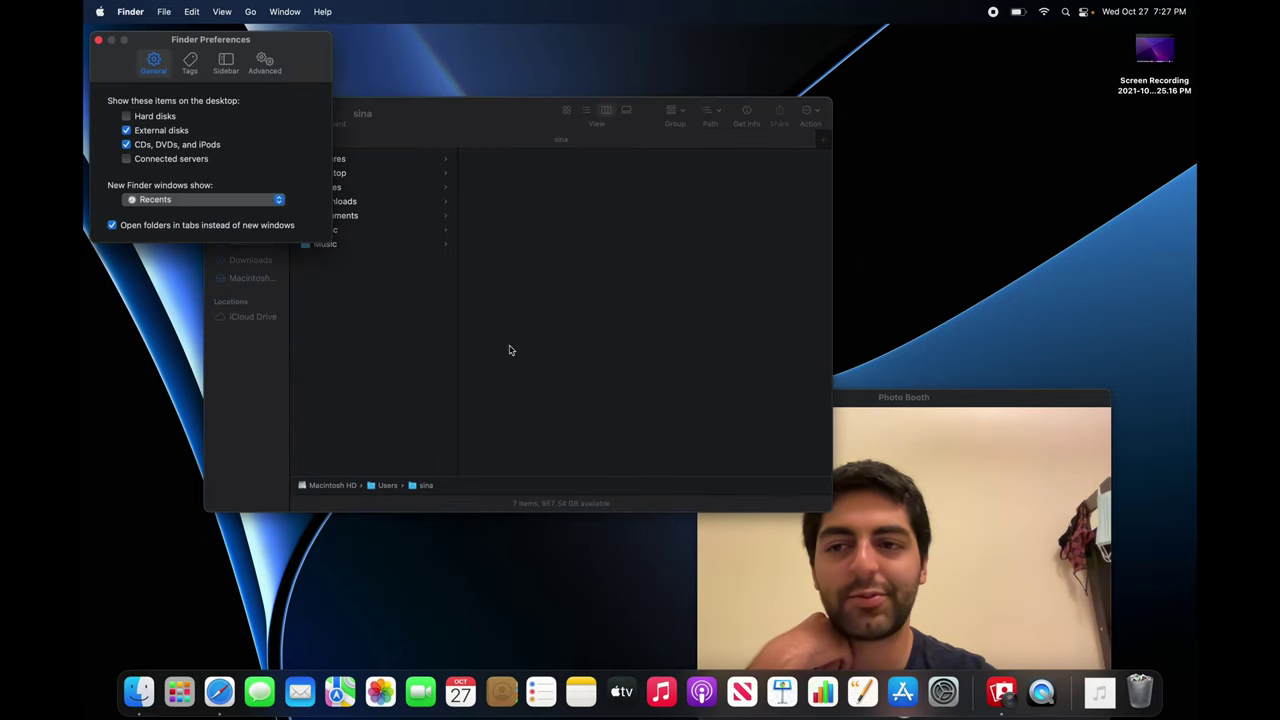
left_click_drag(268, 43, 525, 204)
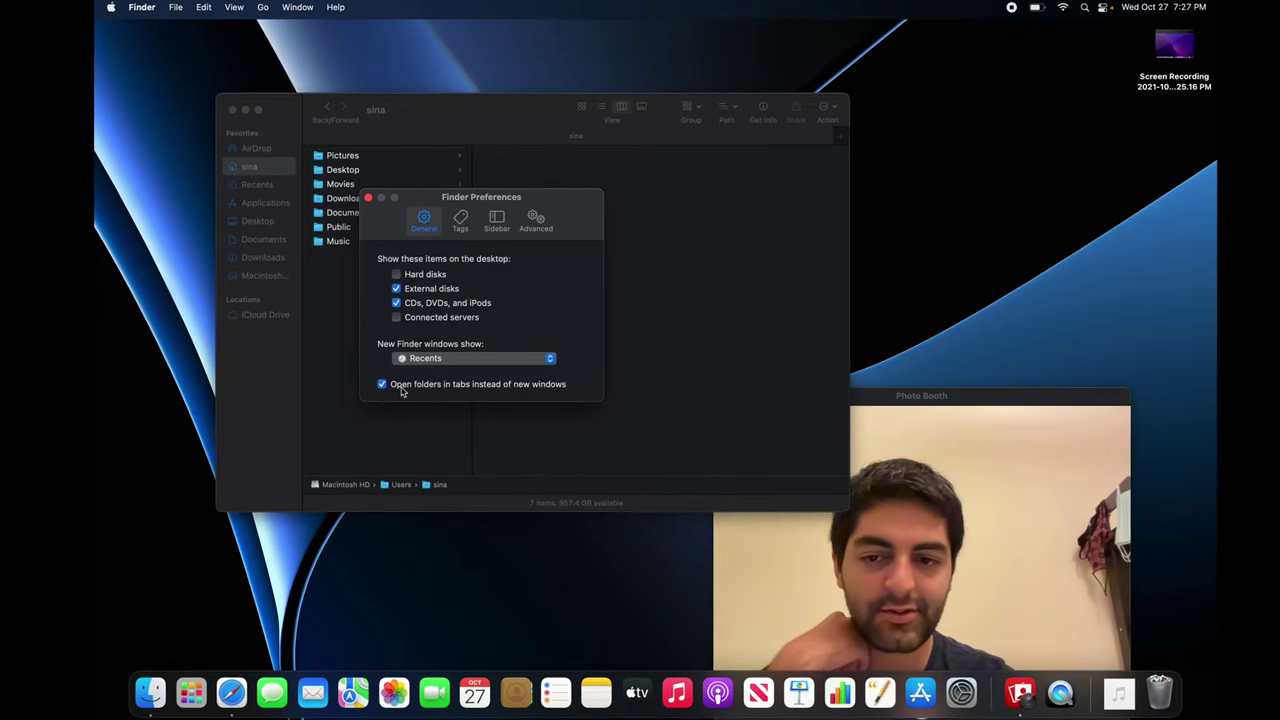
left_click(457, 217)
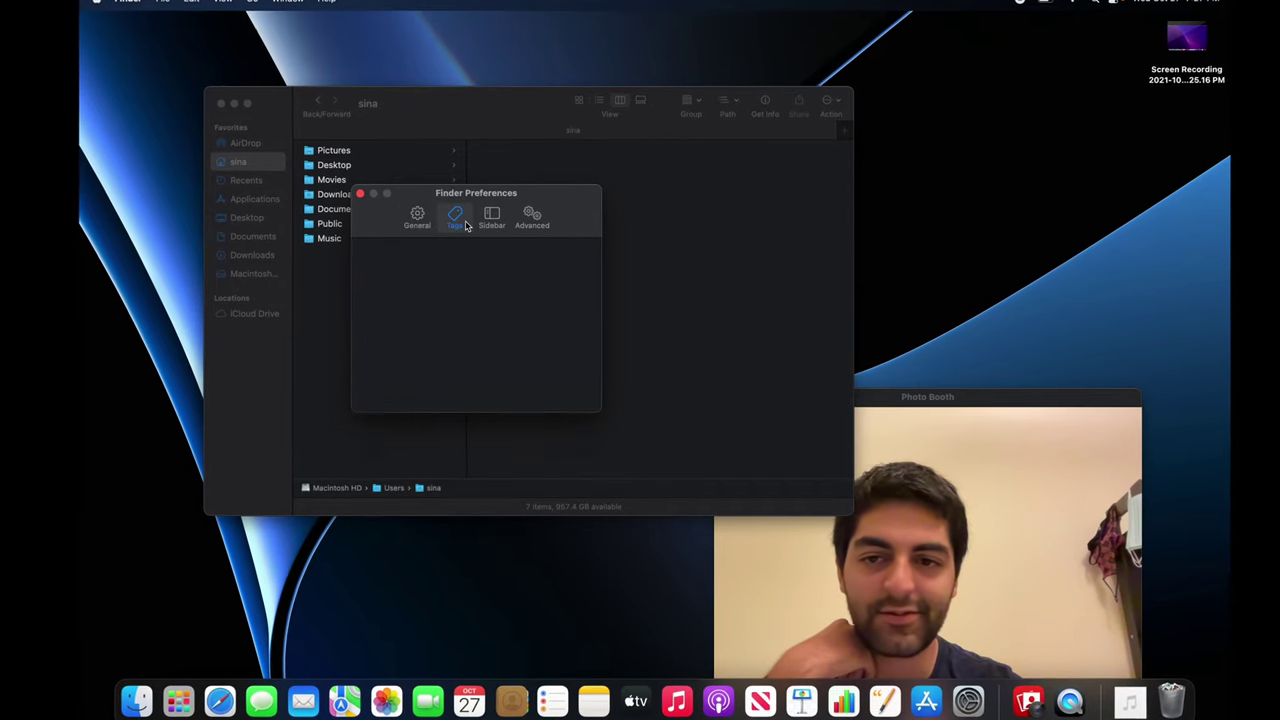
left_click(494, 218)
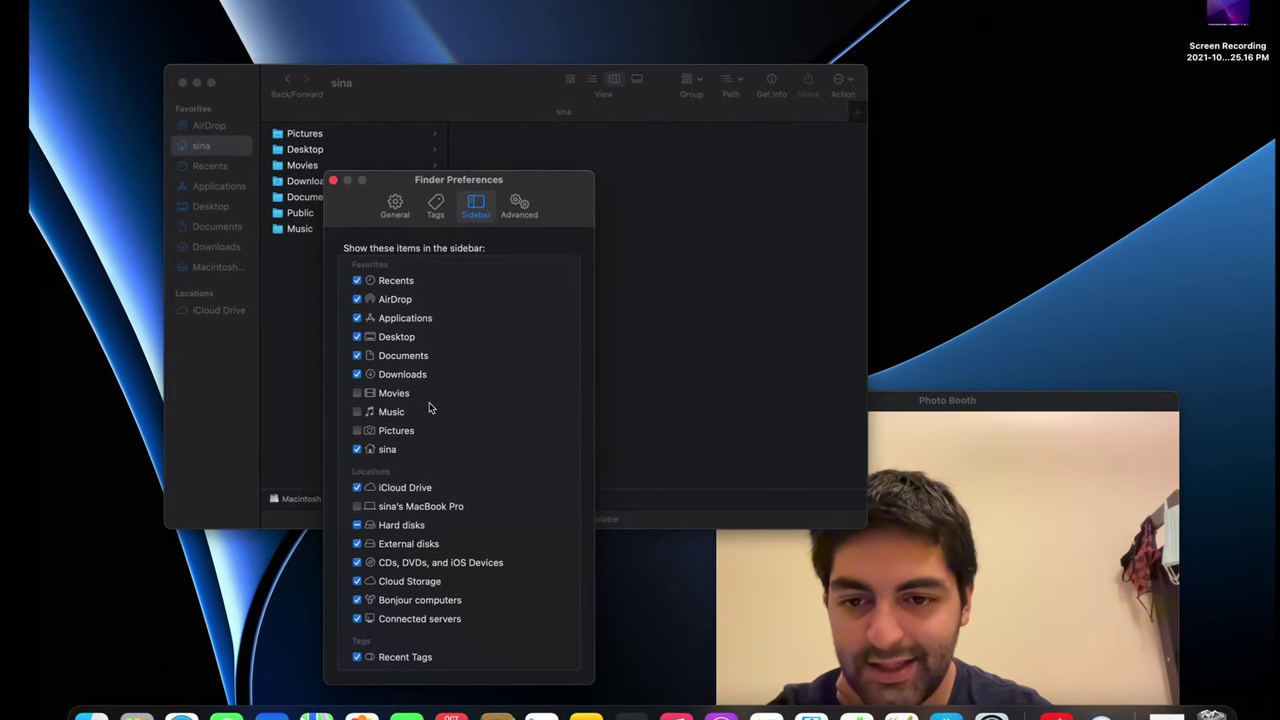
left_click(340, 494)
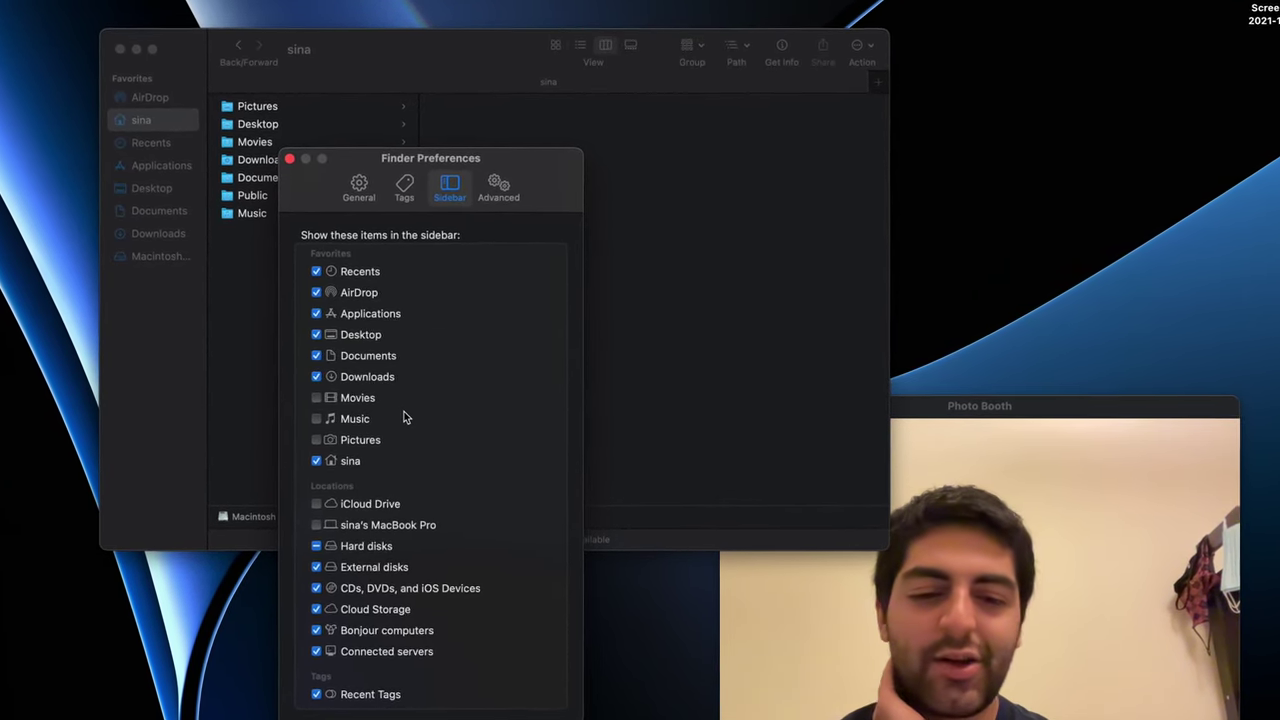
left_click(360, 535)
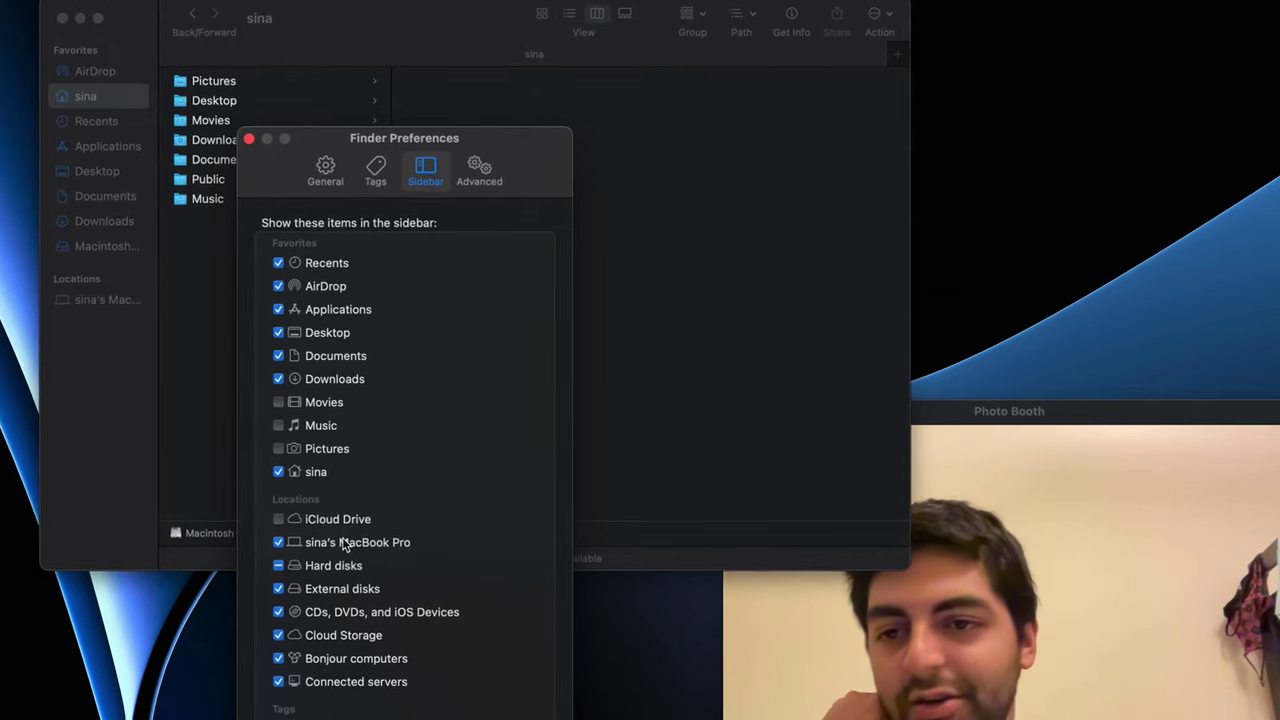
left_click(347, 541)
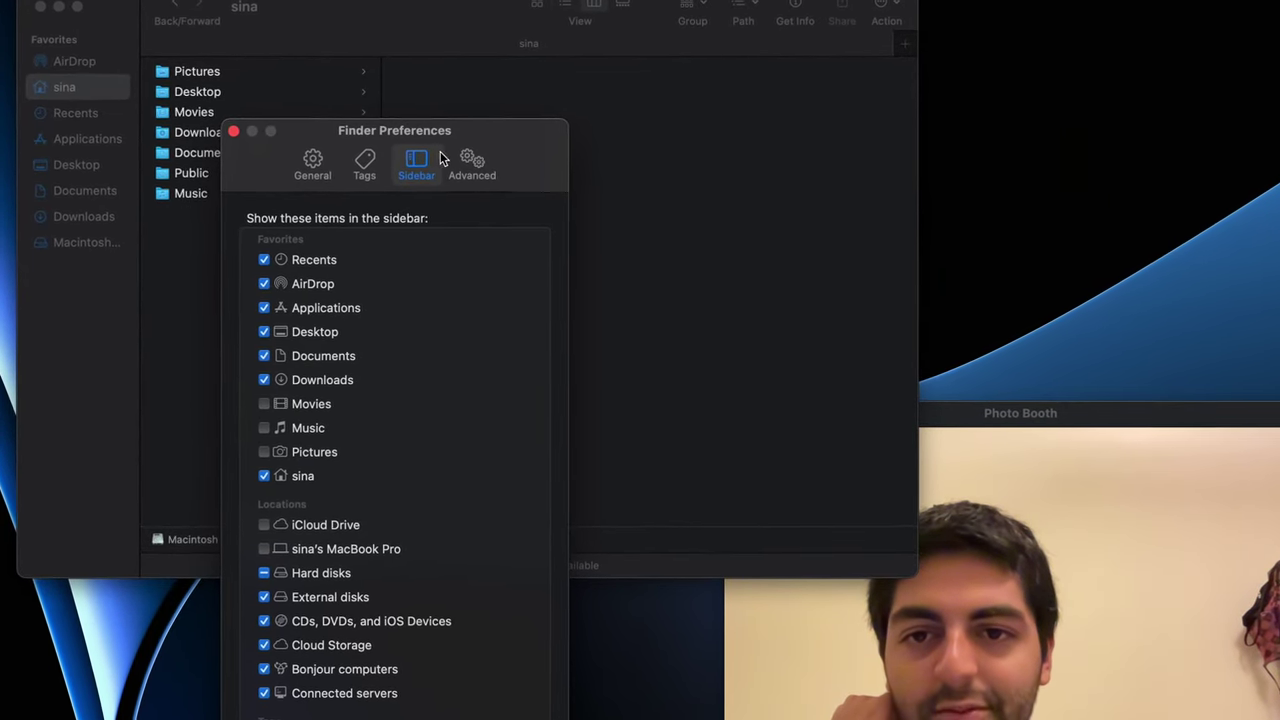
- In the advanced Finder preferences, show all filename extensions and set searches to Search the Current Folder, closing the preferences when done
left_click_drag(462, 129, 457, 103)
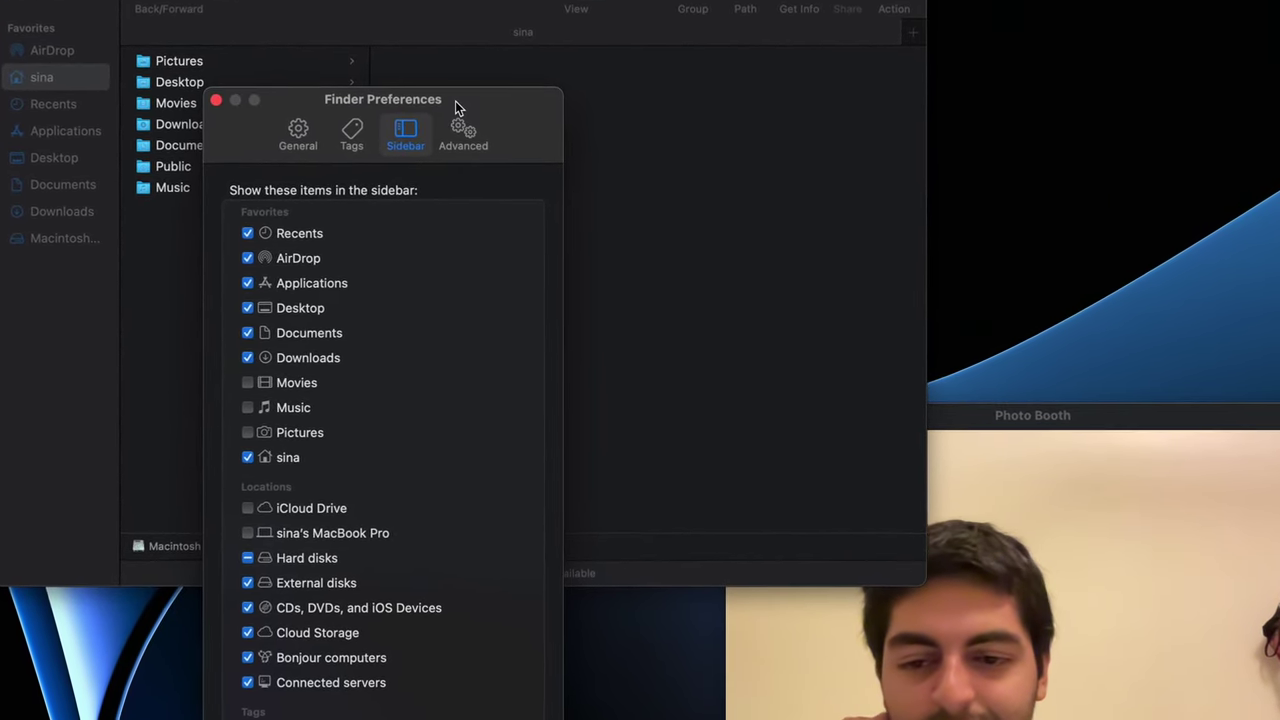
left_click(446, 405)
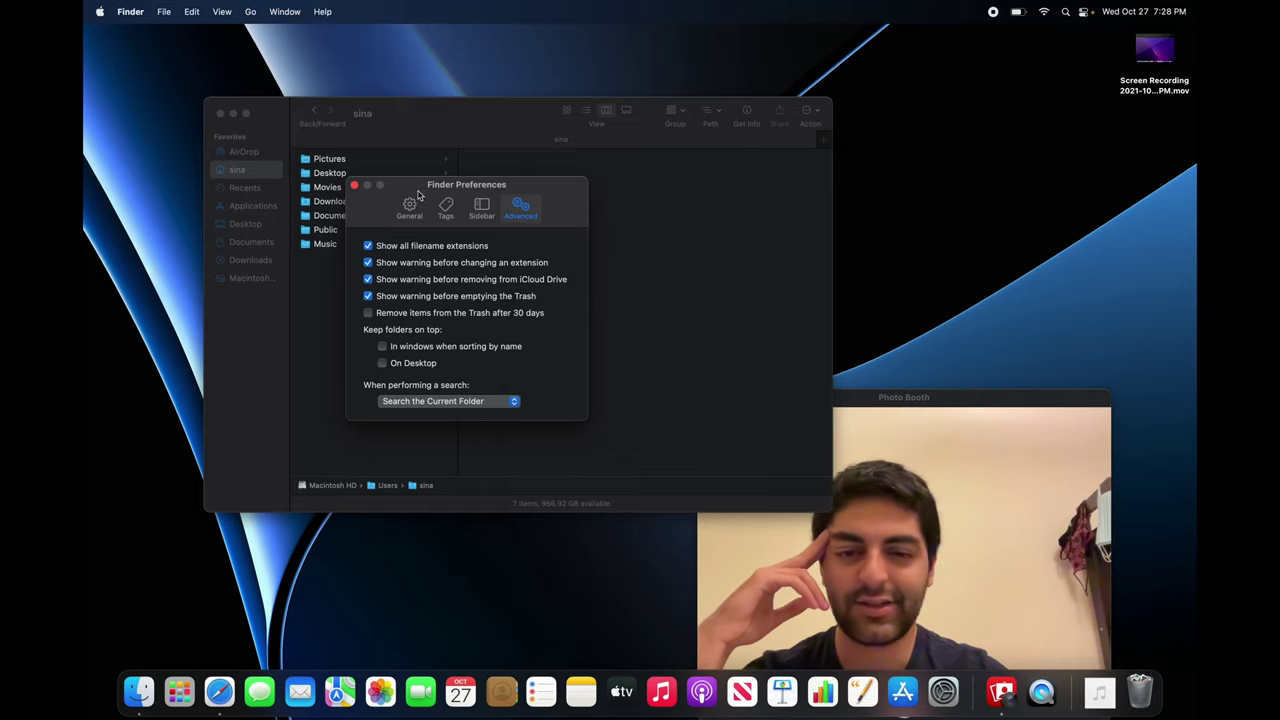
left_click_drag(418, 192, 474, 241)
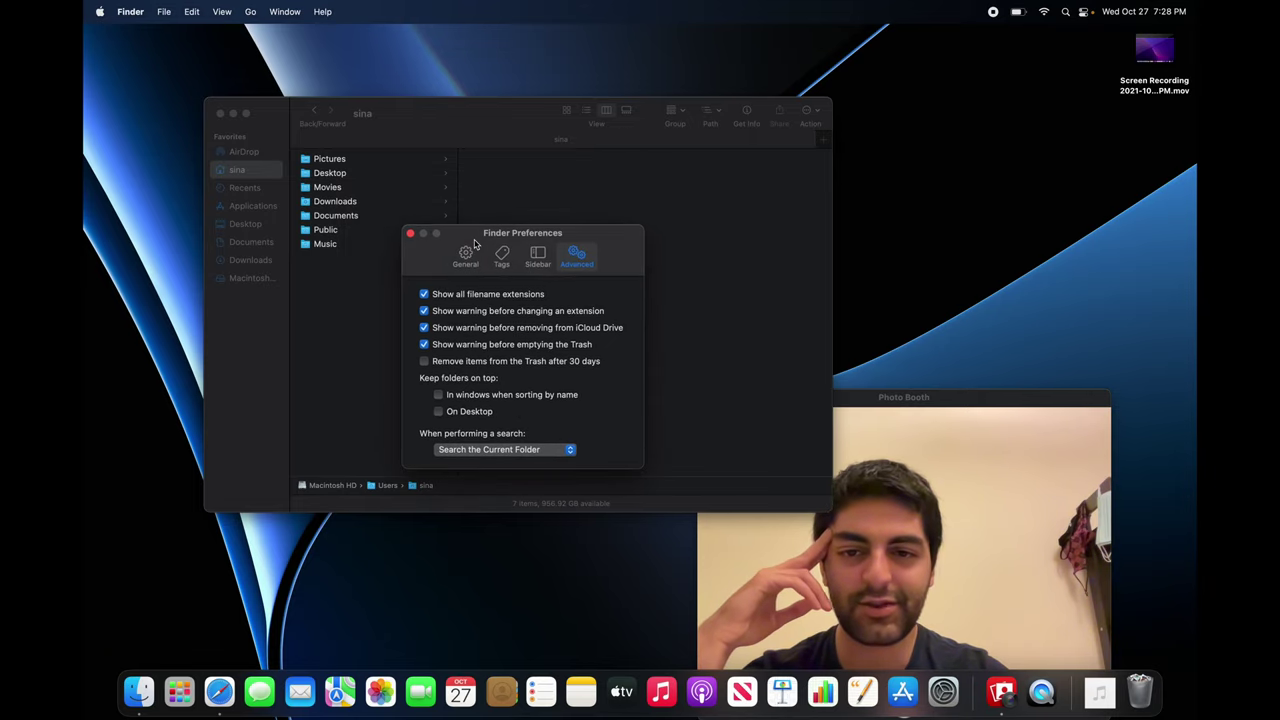
left_click(409, 234)
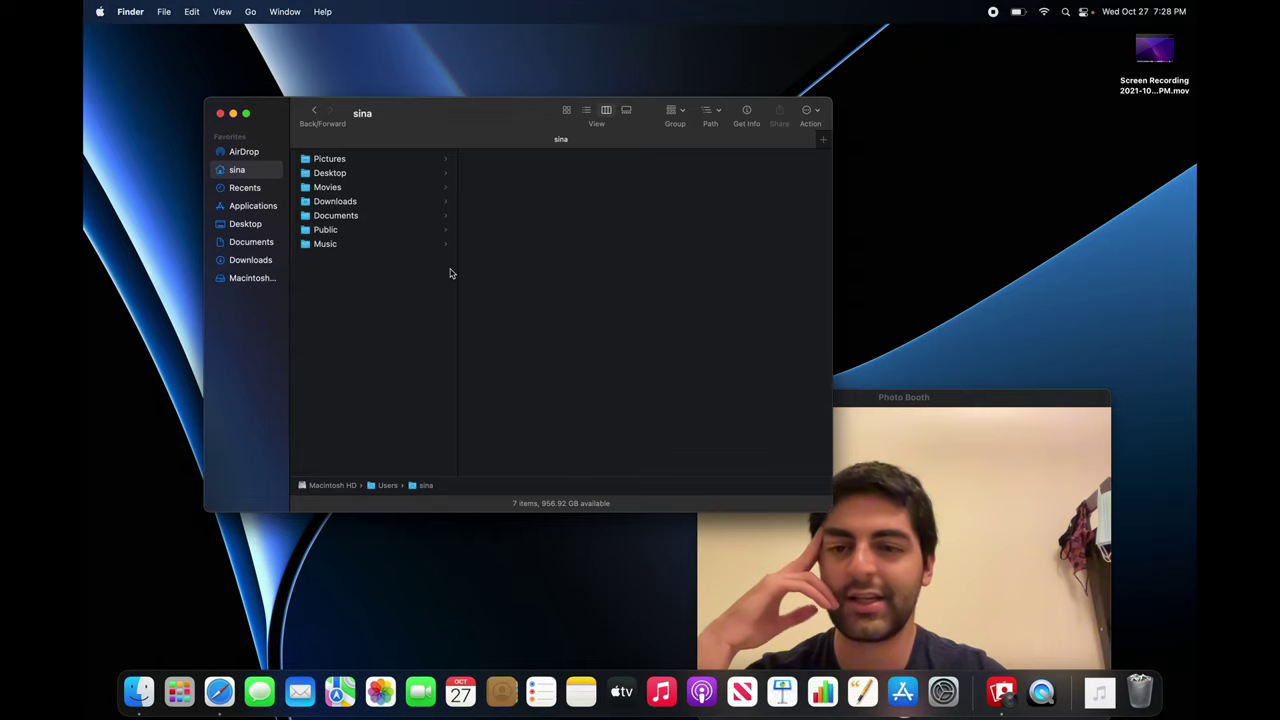